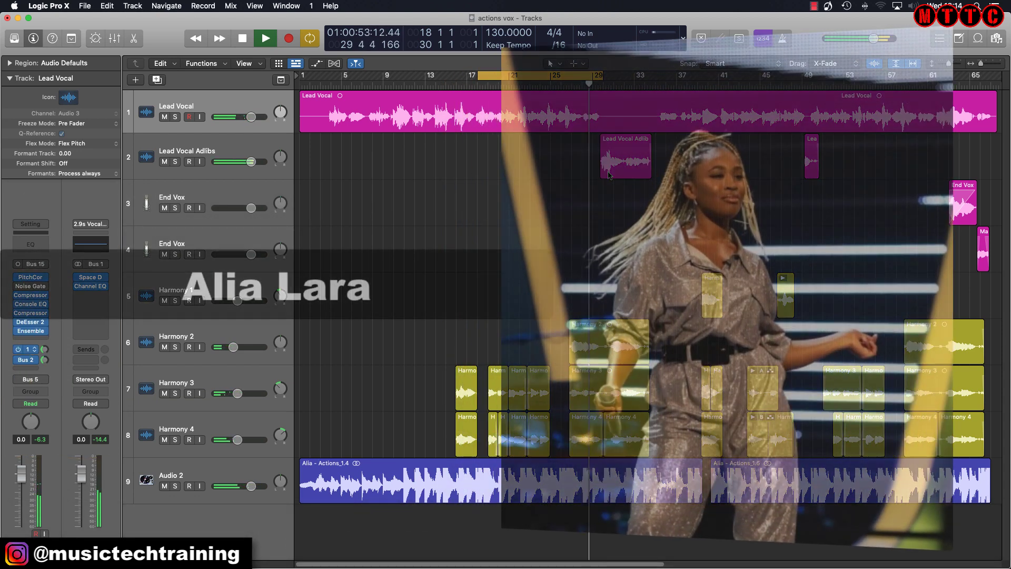
Stop playback of the song.
key(space)
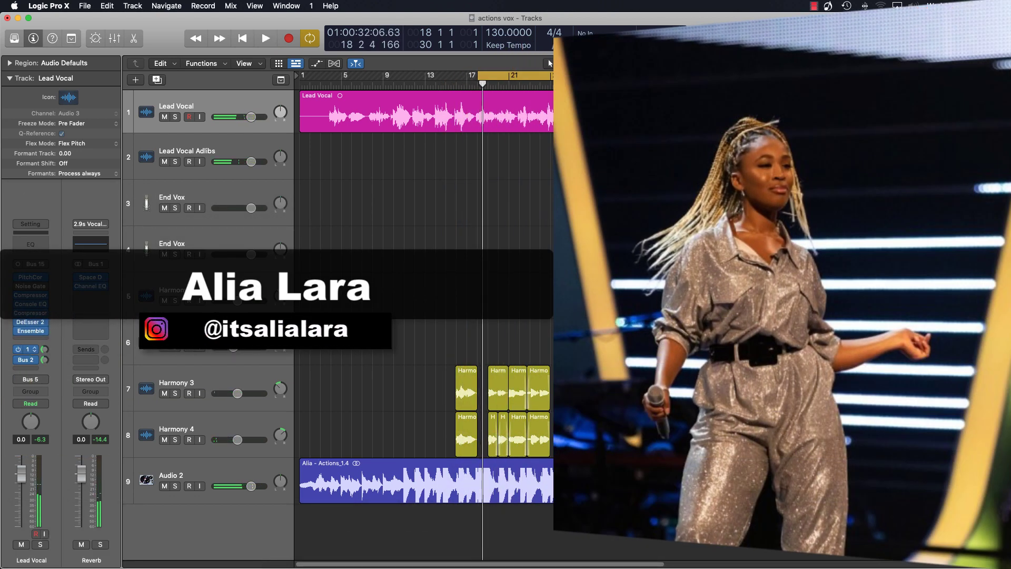
click(814, 6)
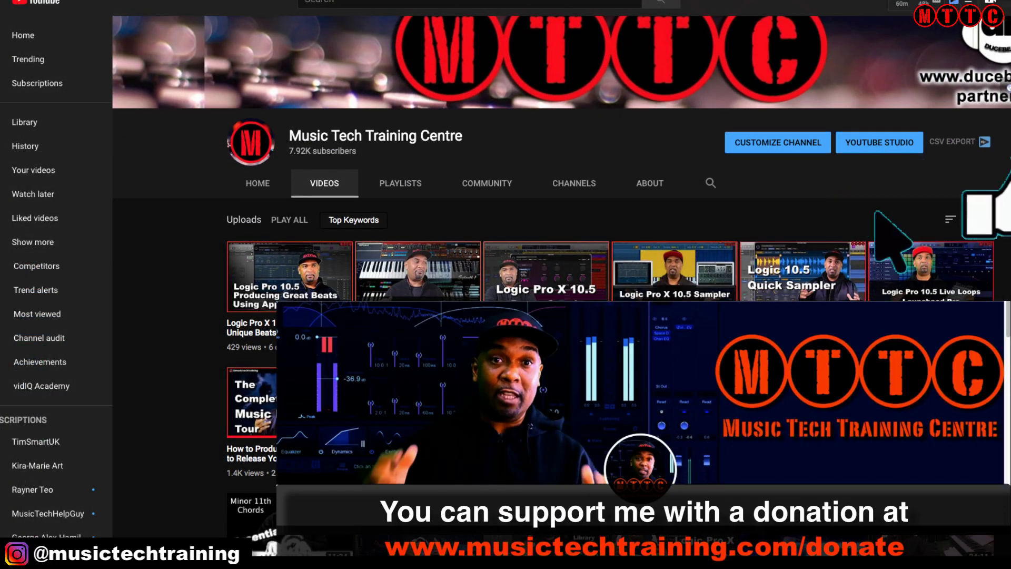
Browse through the uploaded videos on the Music Tech Training Centre YouTube channel.
scroll(611, 211, down, 2)
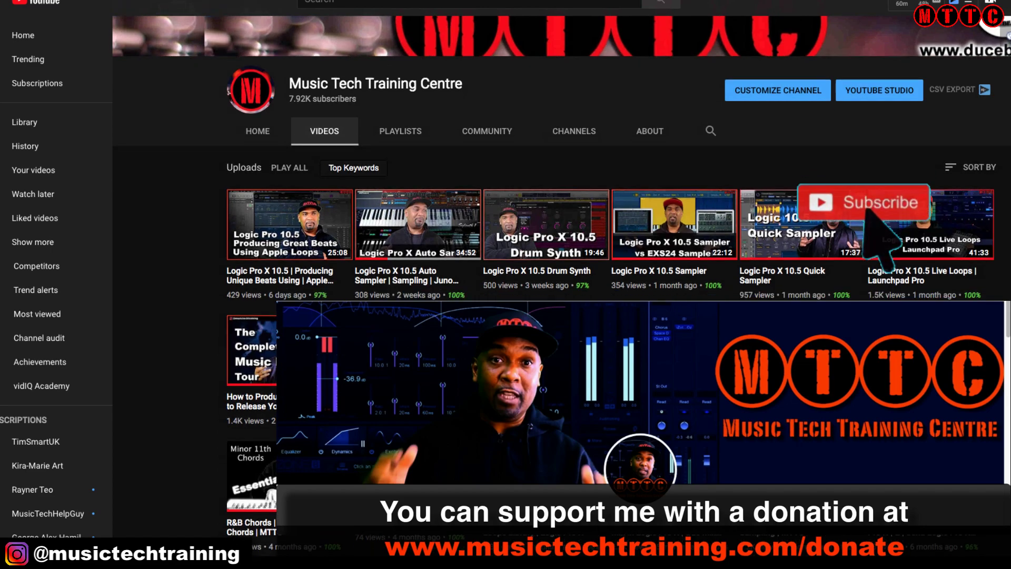
scroll(611, 211, down, 6)
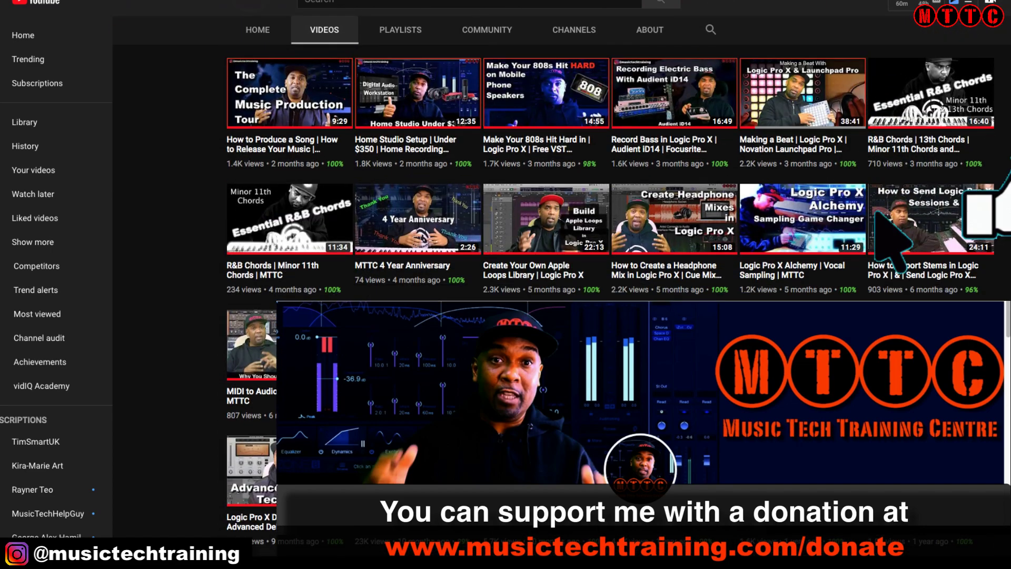
scroll(610, 211, down, 3)
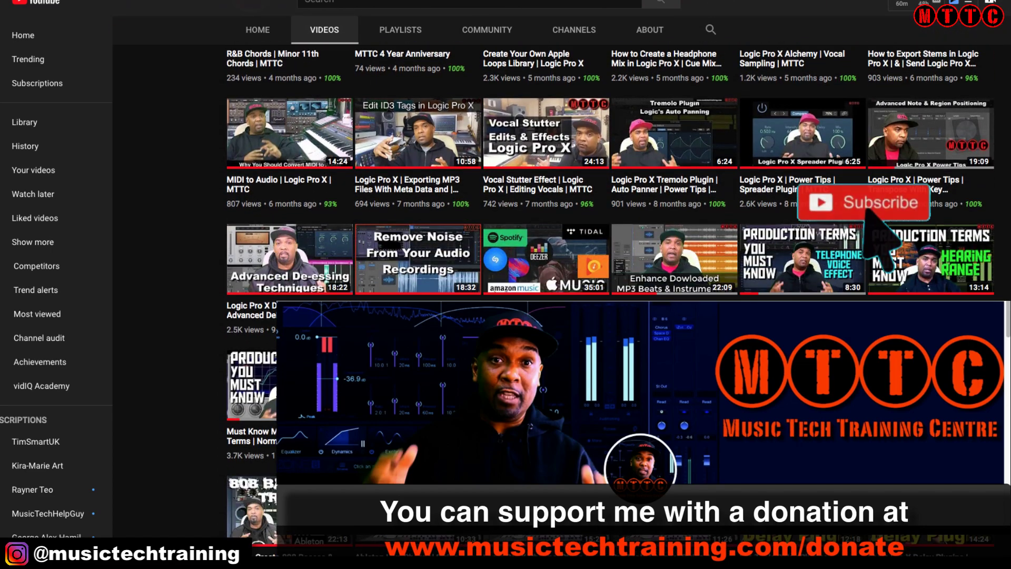
scroll(610, 211, down, 2)
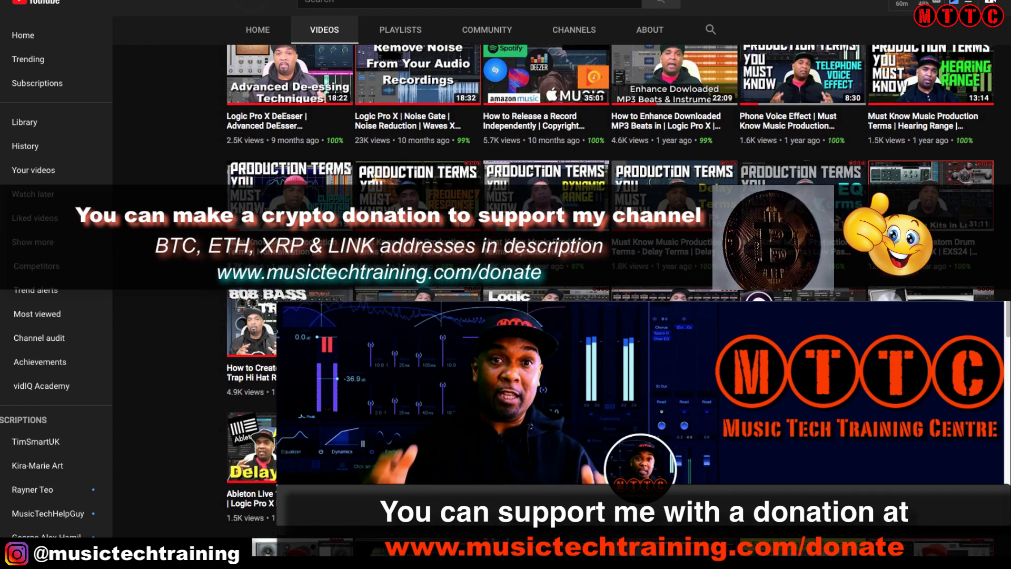
scroll(611, 211, down, 5)
scroll(611, 211, down, 3)
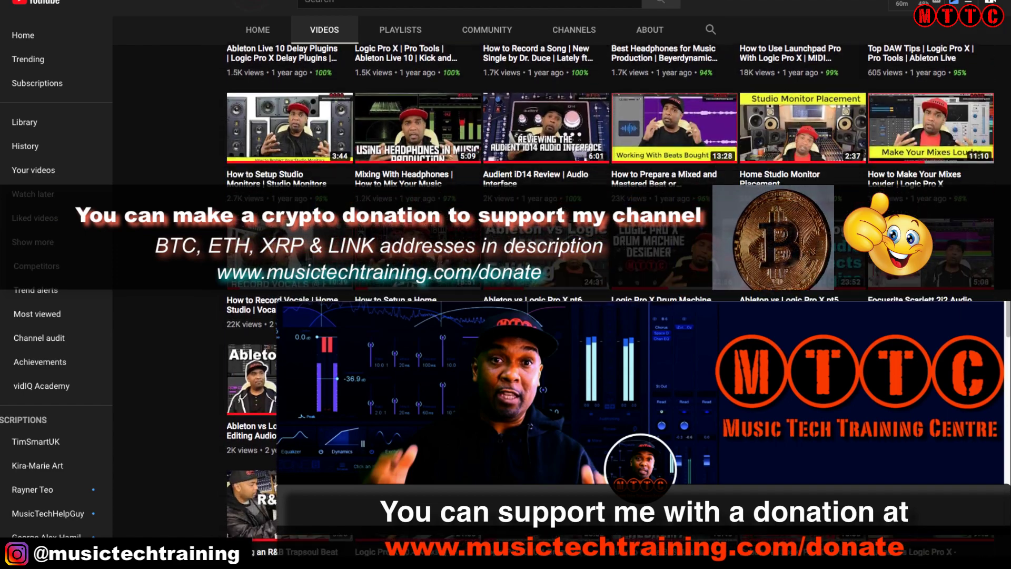
scroll(610, 211, down, 2)
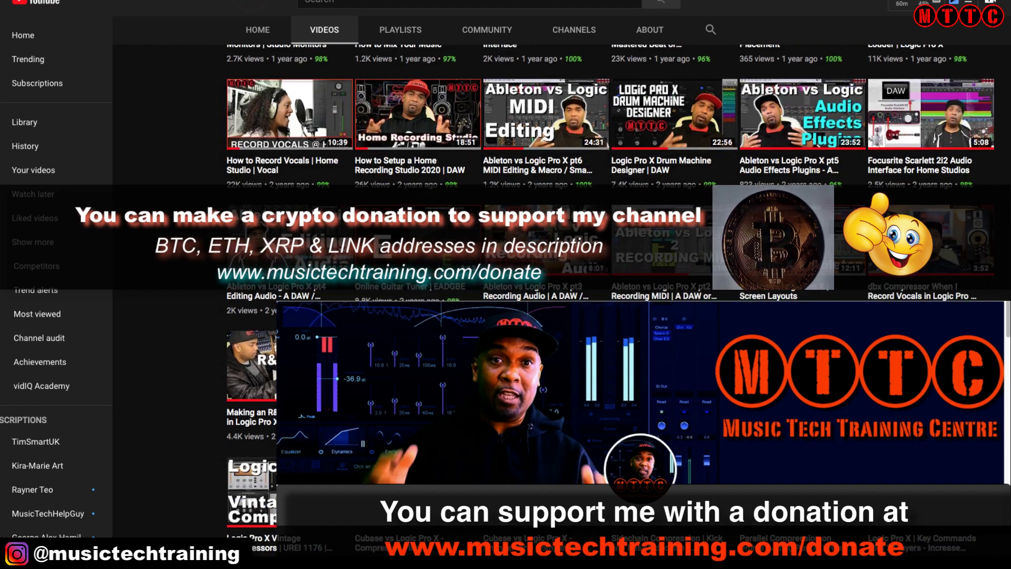
scroll(610, 211, down, 12)
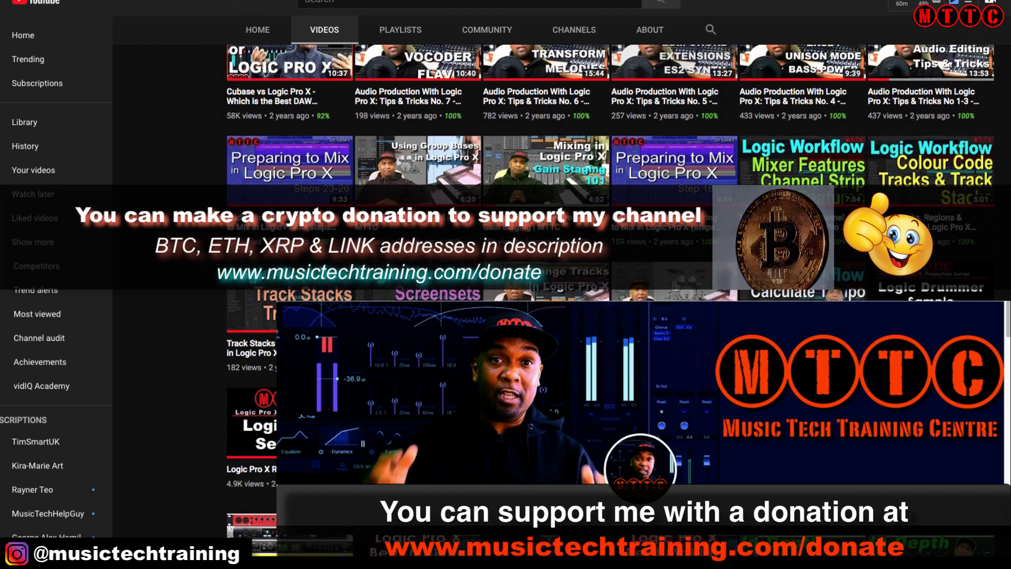
scroll(611, 212, down, 15)
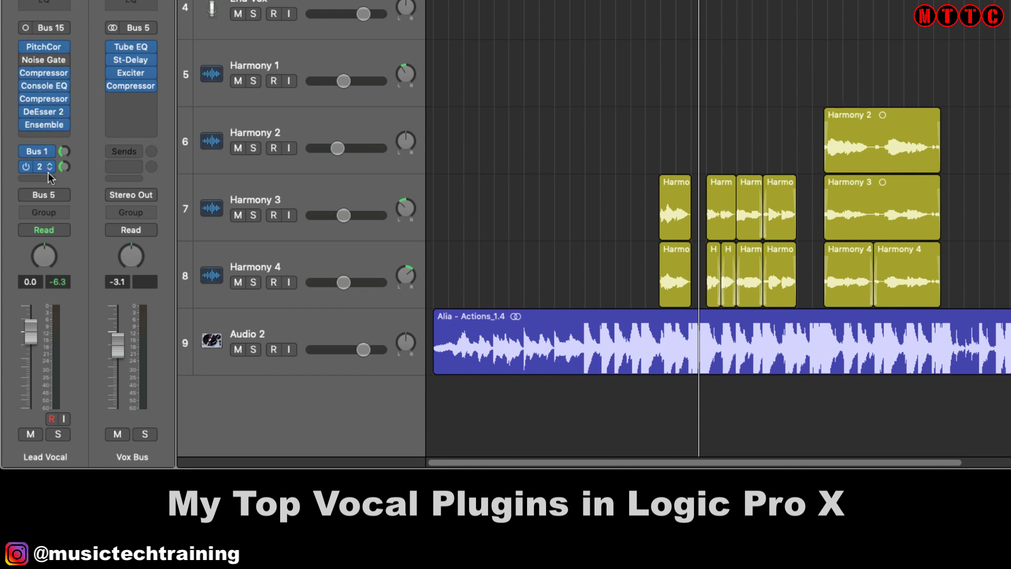
Play the Lead Vocal on its own with its plug-ins bypassed, and stop playback.
mouse_move(141, 60)
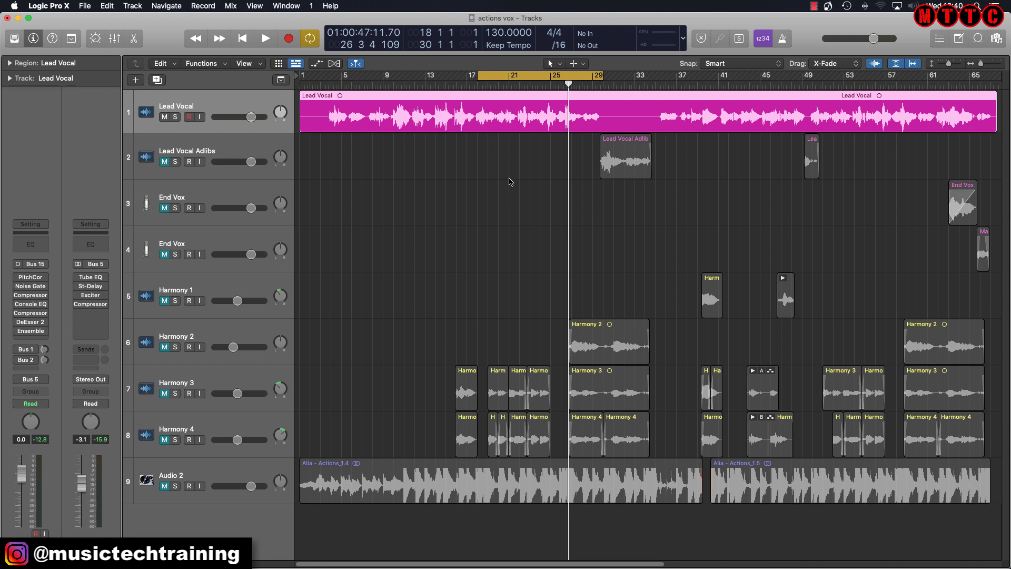
key(space)
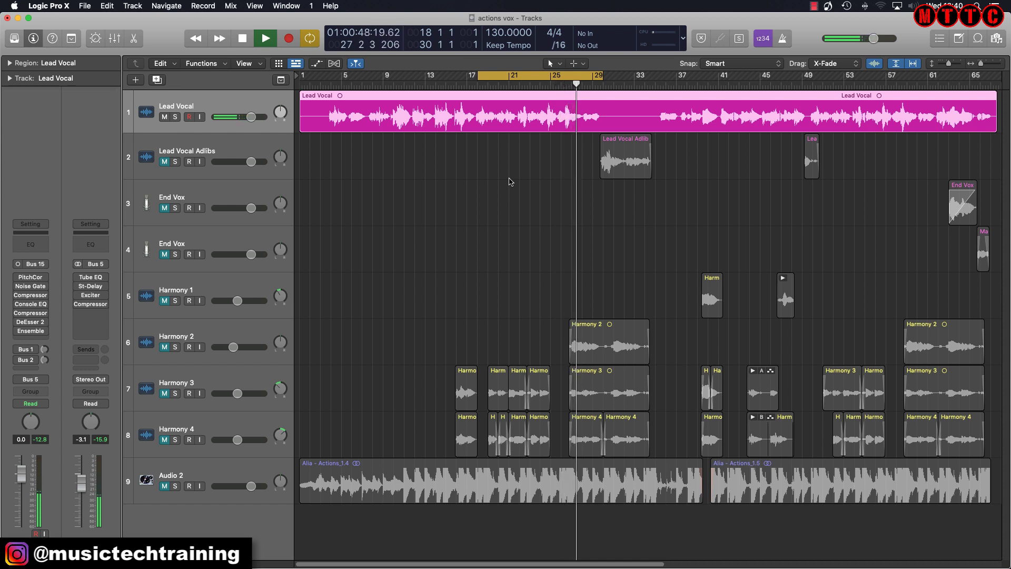
key(space)
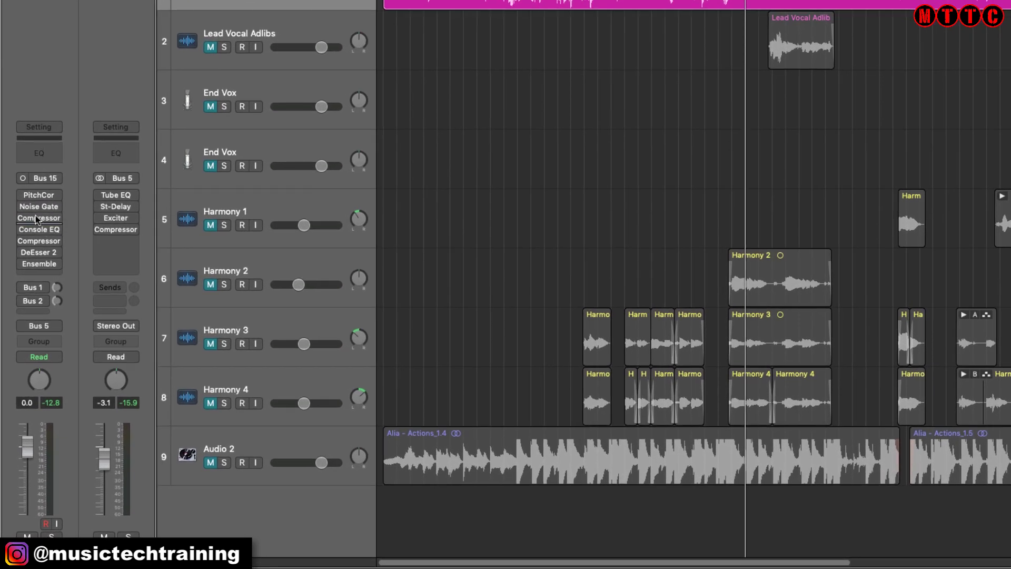
Open the Pitch Correction plug-in on the Lead Vocal channel and switch it on.
mouse_move(40, 196)
click(41, 196)
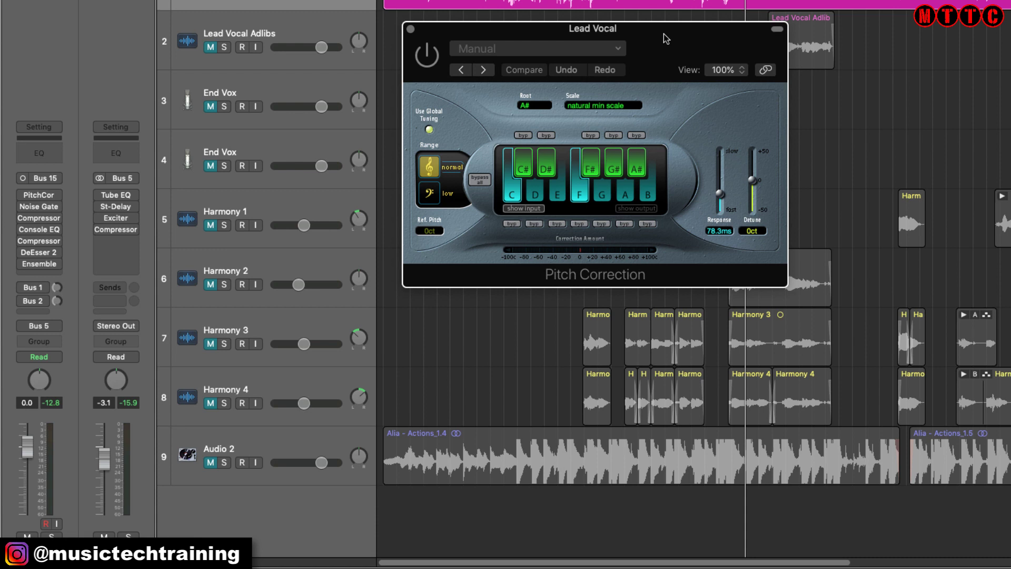
click(422, 60)
drag(703, 39, 701, 68)
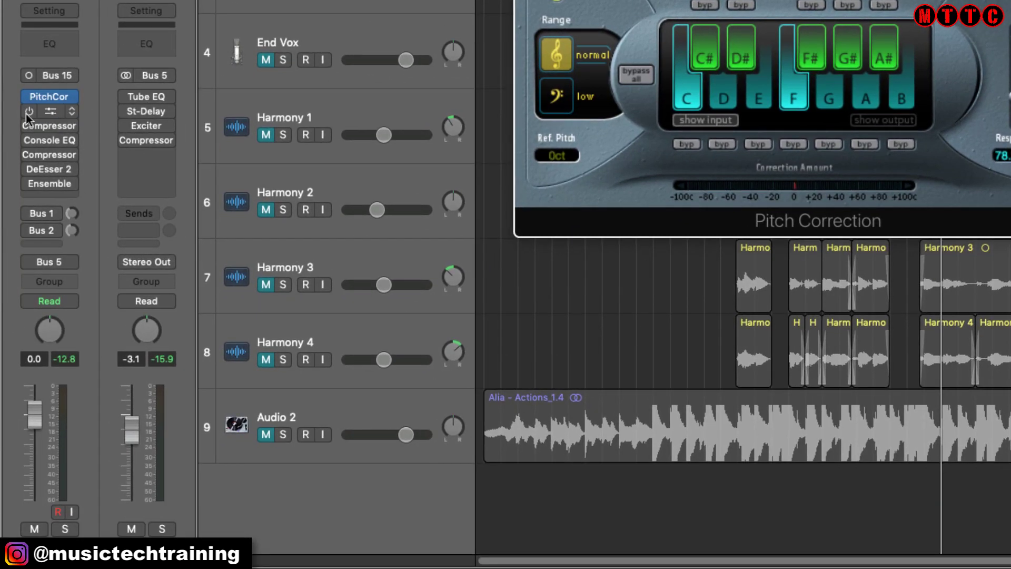
Open the Noise Gate plug-in on the Lead Vocal channel and bypass it.
mouse_move(26, 114)
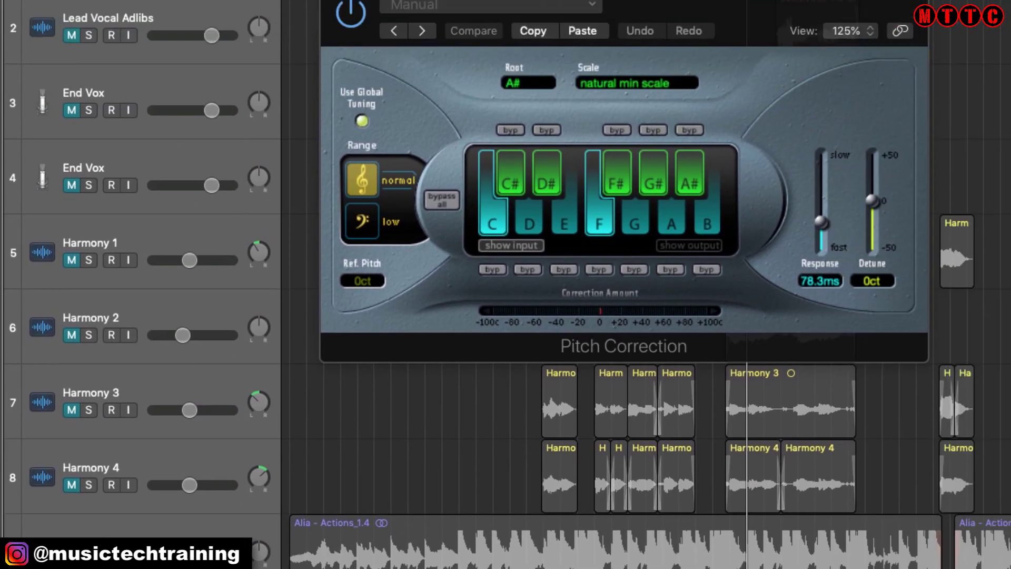
click(49, 112)
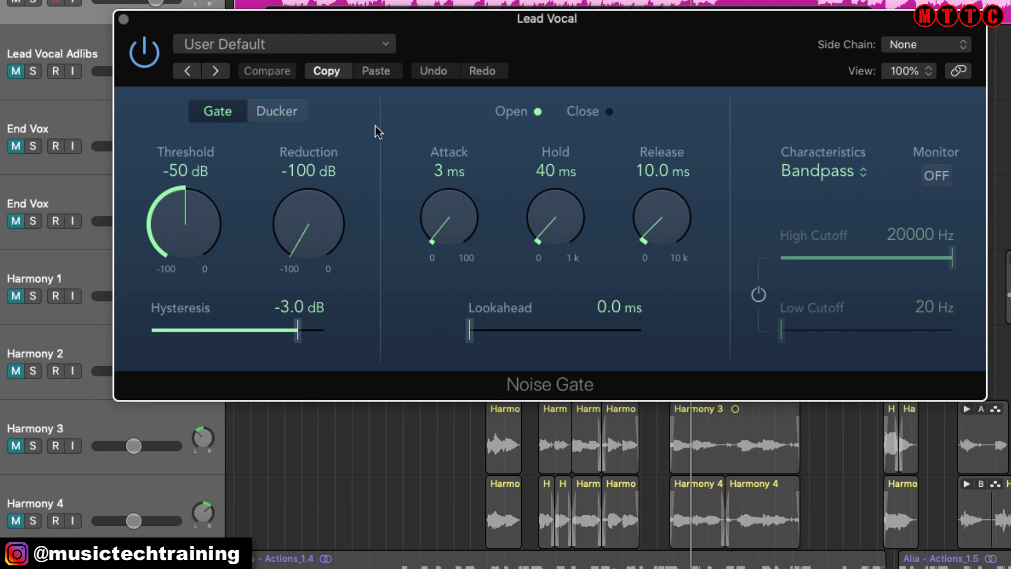
click(150, 58)
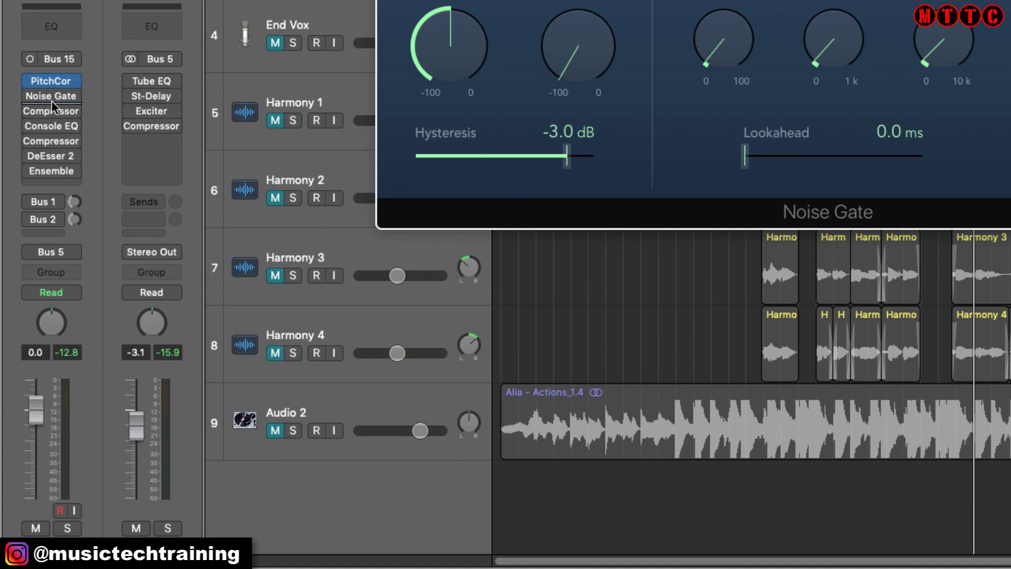
Open the first Compressor on the Lead Vocal and go through its circuit types from Studio VCA to Vintage Opto.
mouse_move(52, 113)
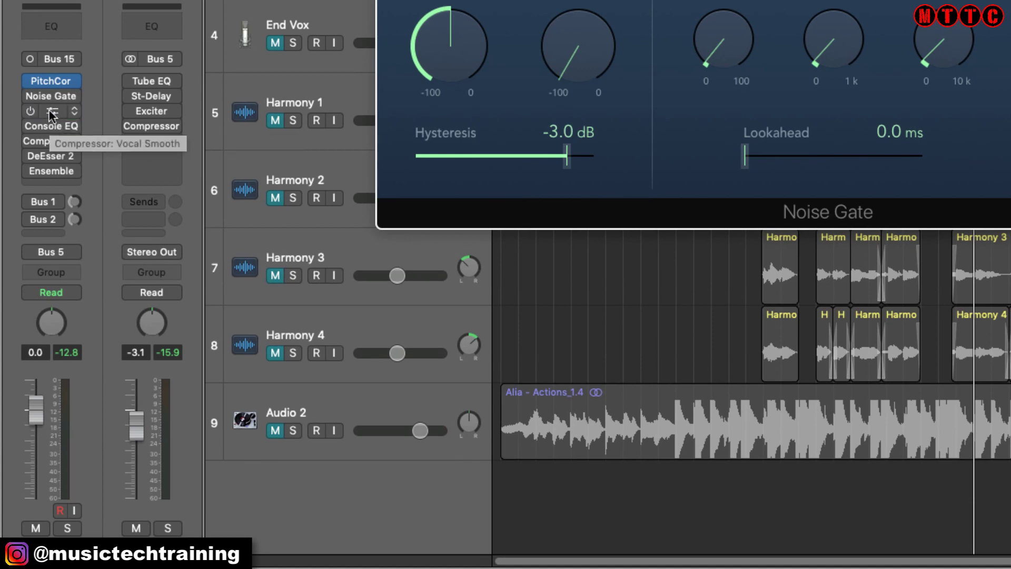
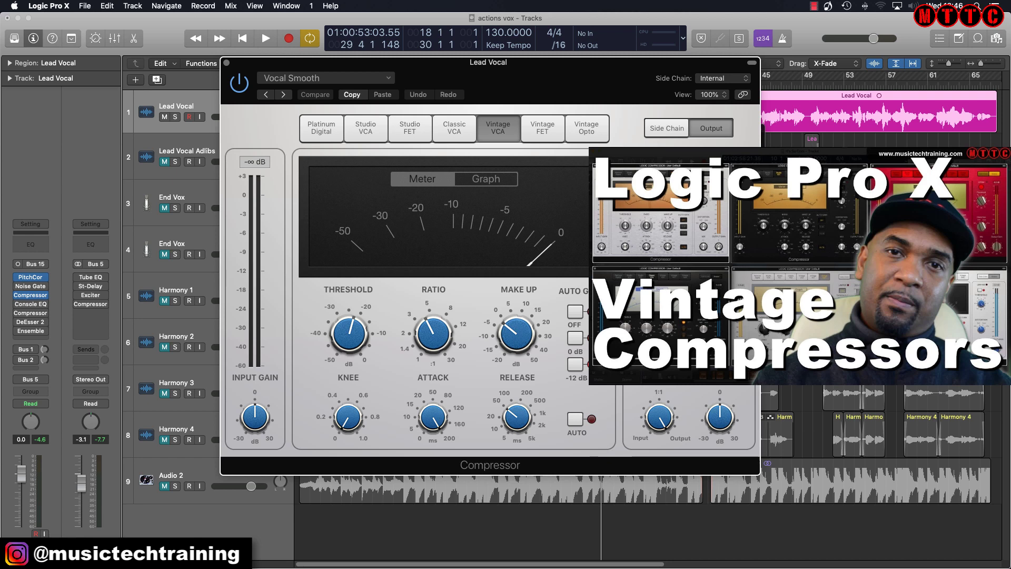
click(365, 132)
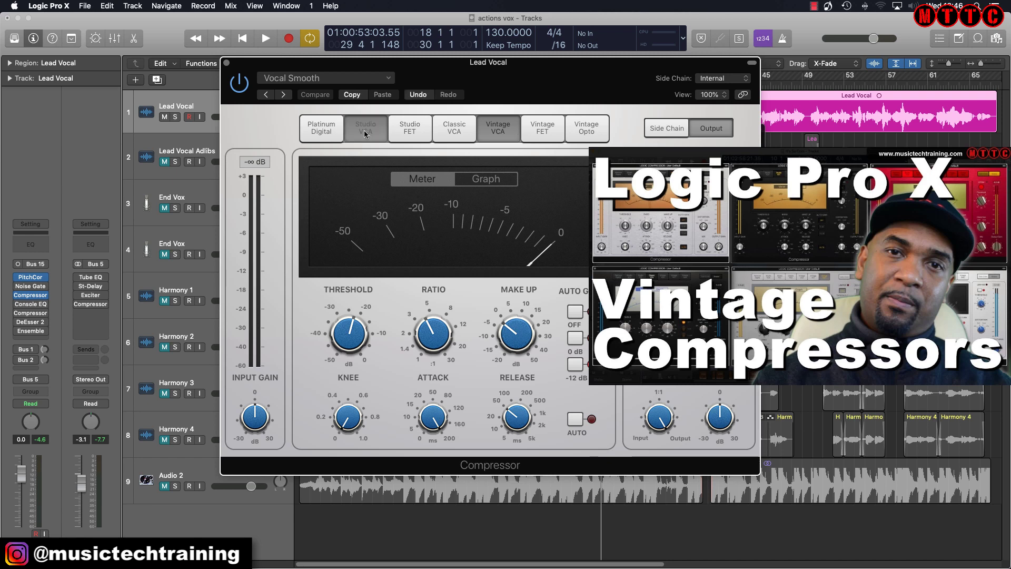
click(410, 132)
click(452, 134)
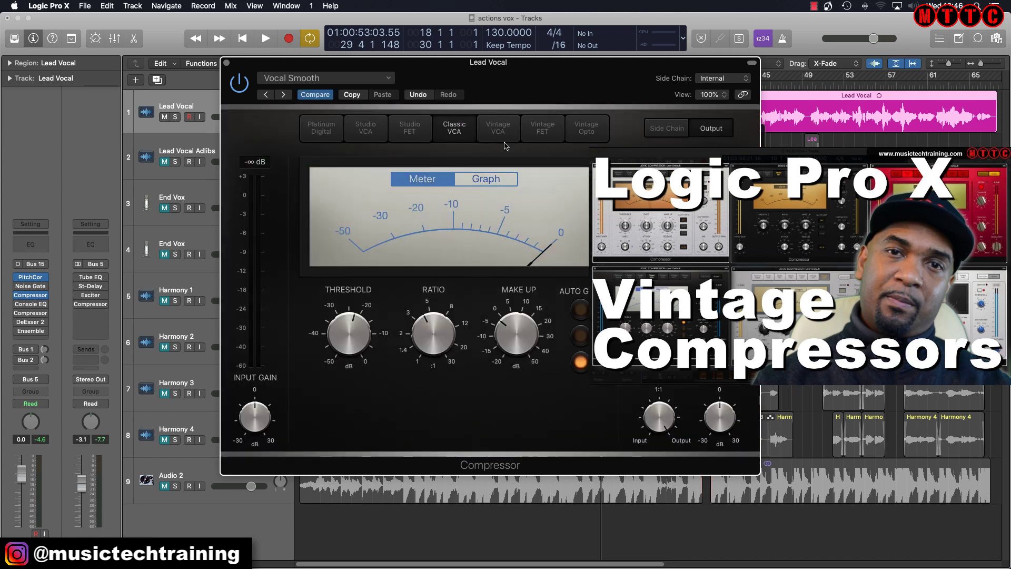
click(501, 136)
click(543, 133)
click(598, 138)
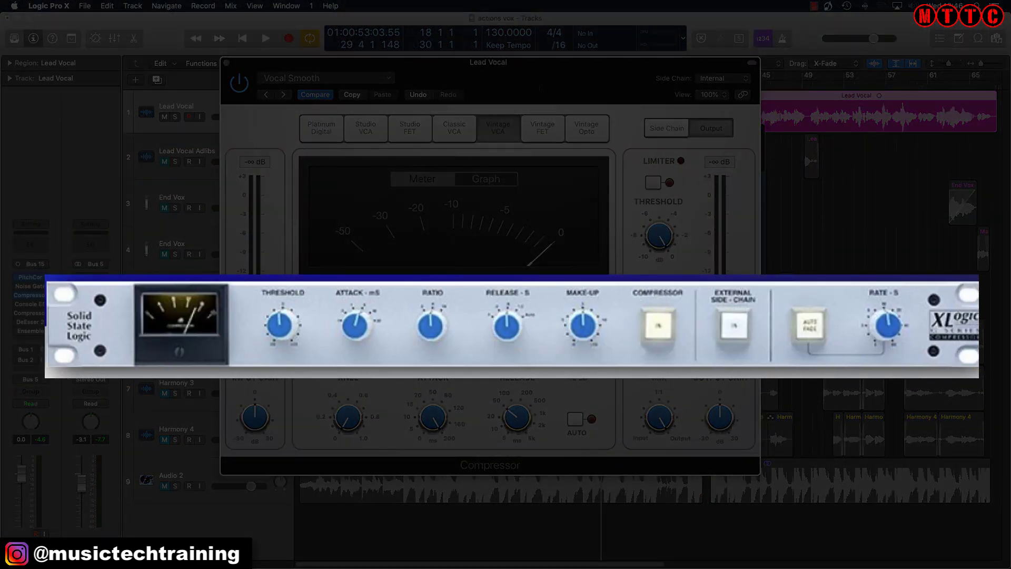
Load the Vocal Smooth voice preset in the Compressor and set its circuit type to Vintage VCA.
click(326, 77)
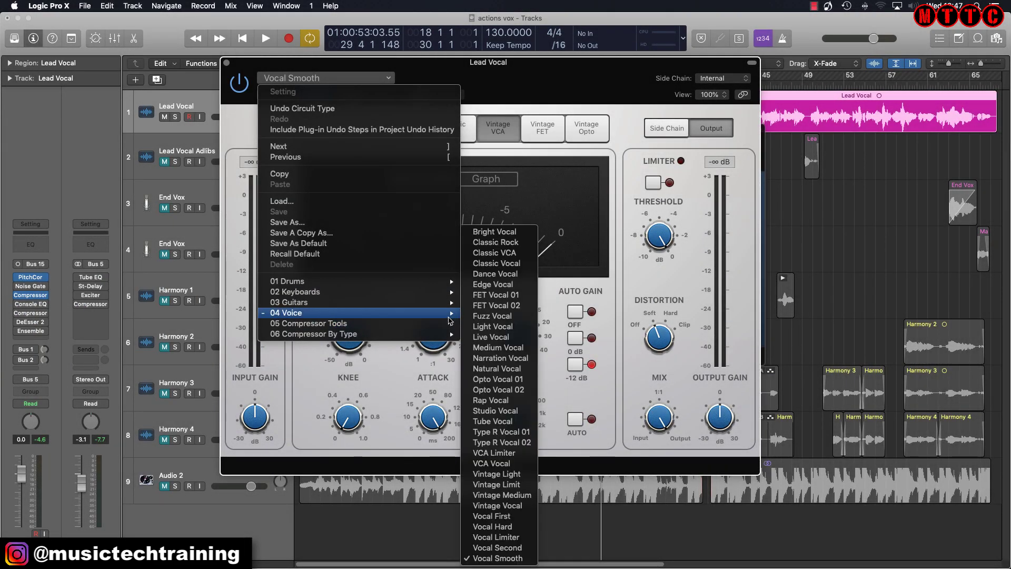
click(510, 560)
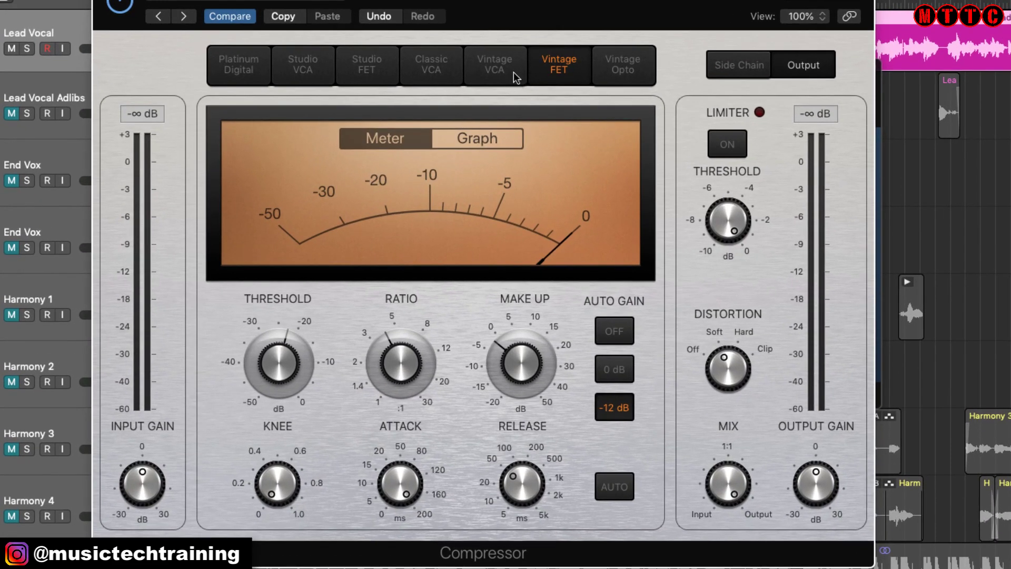
click(494, 67)
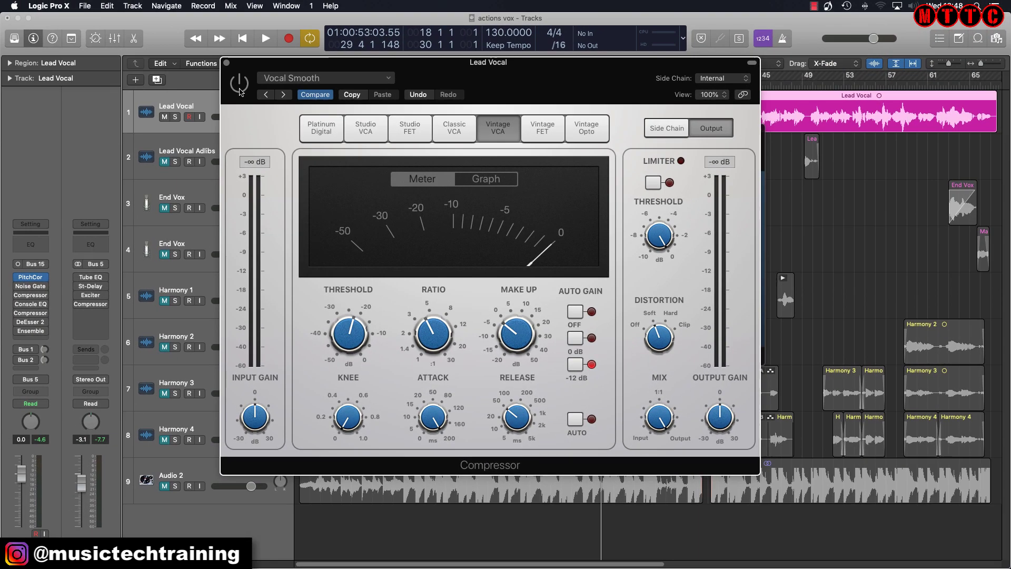
Play the Lead Vocal and switch the Compressor on while listening.
key(space)
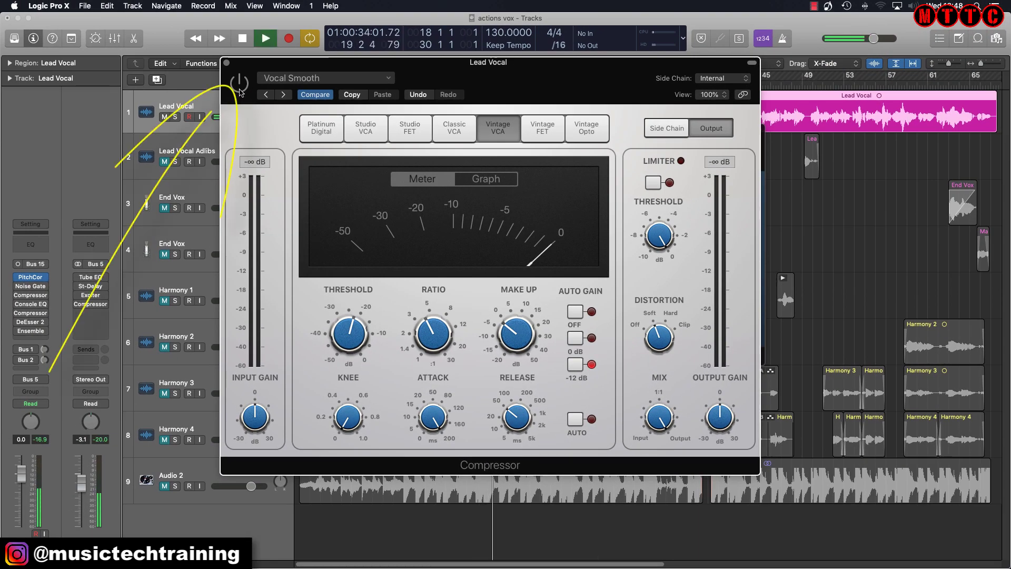
click(240, 94)
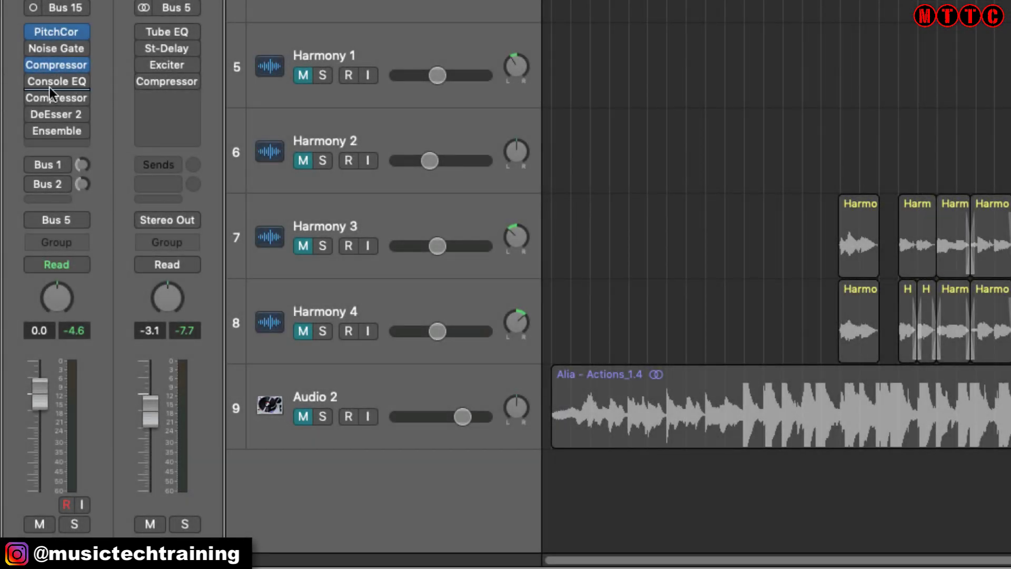
Open the Vintage Console EQ on the Lead Vocal channel and choose Smooth (Console EQ) as its output model.
click(60, 82)
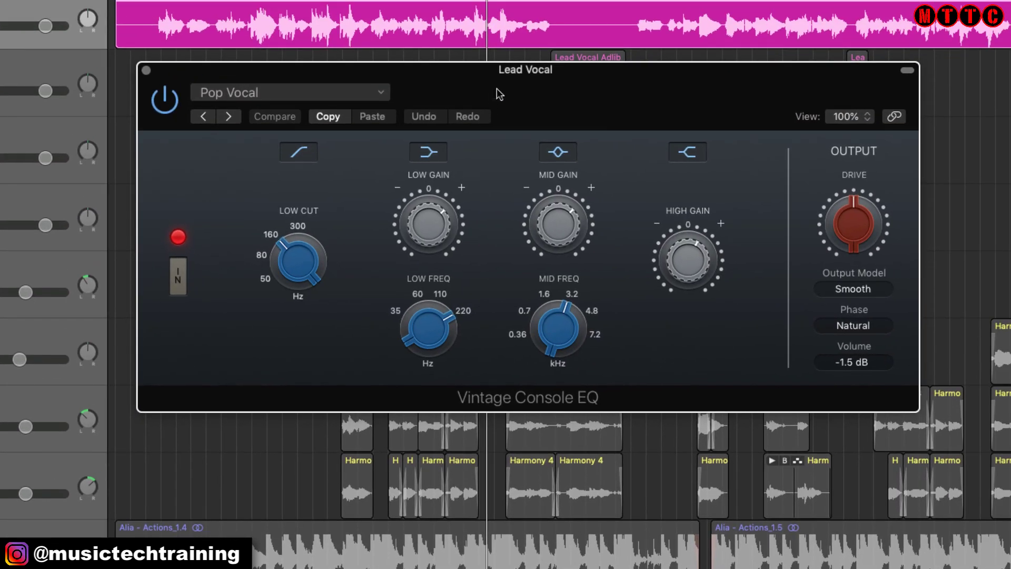
mouse_move(507, 83)
mouse_down()
mouse_move(474, 84)
mouse_move(476, 66)
mouse_move(463, 73)
mouse_move(508, 90)
mouse_move(515, 79)
mouse_up()
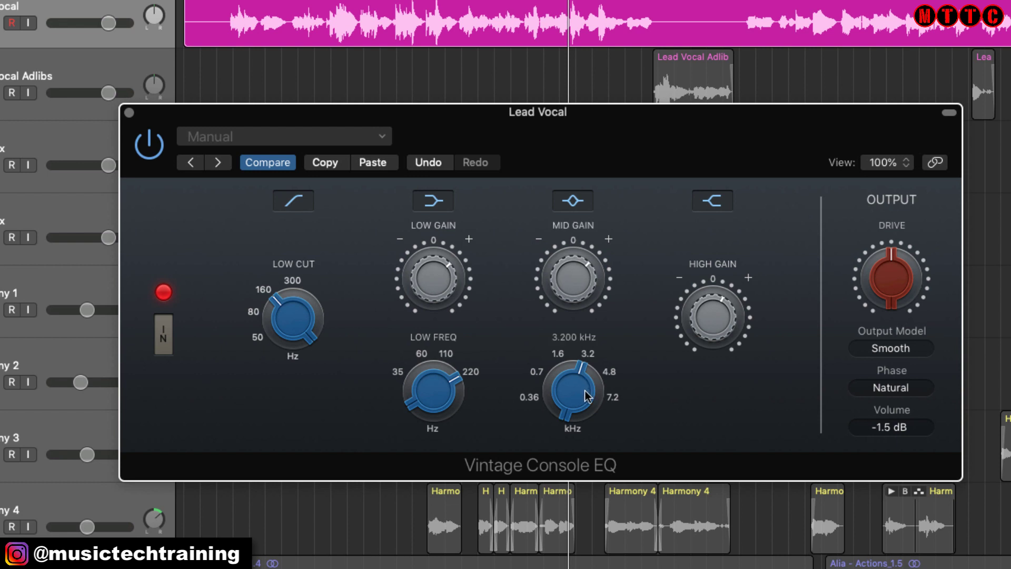
click(926, 350)
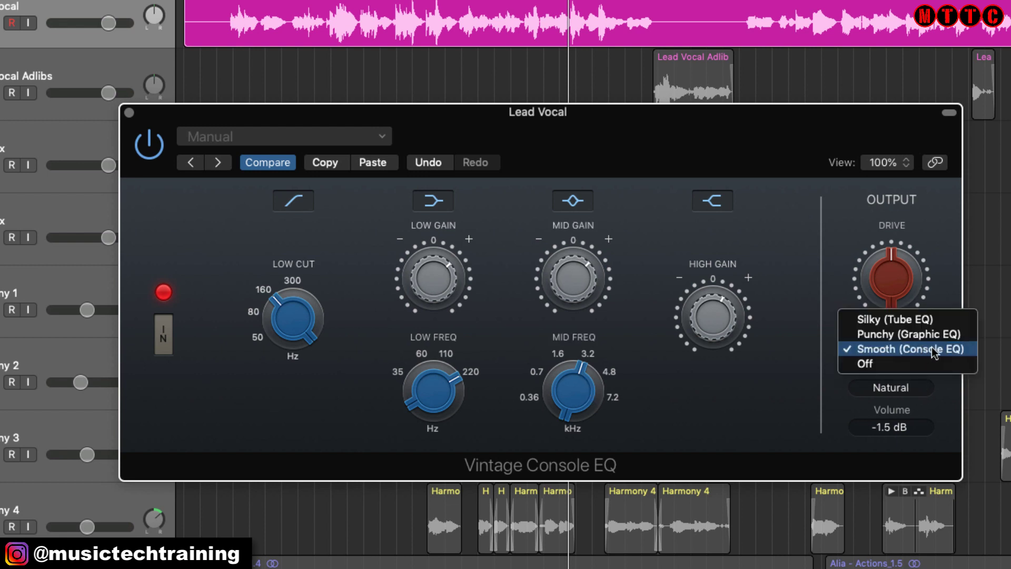
click(906, 352)
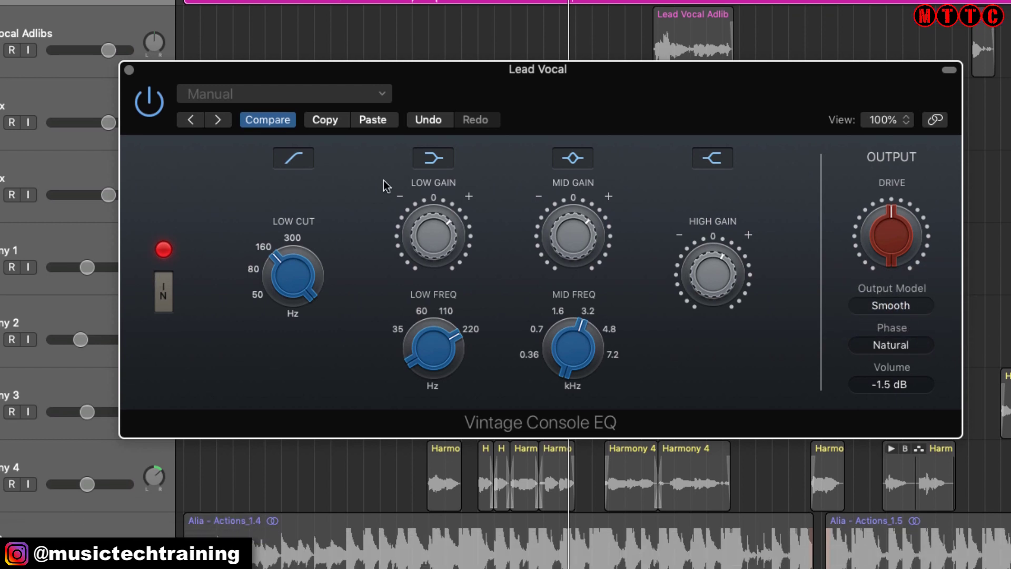
Load the Pop Vocal preset in the Vintage Console EQ and raise its High Gain slightly.
click(284, 137)
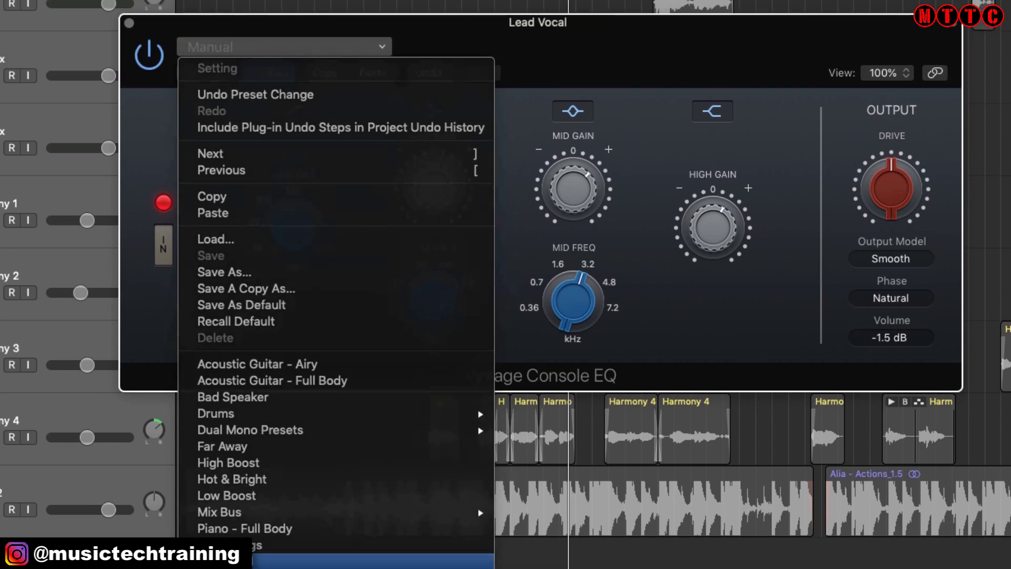
click(230, 491)
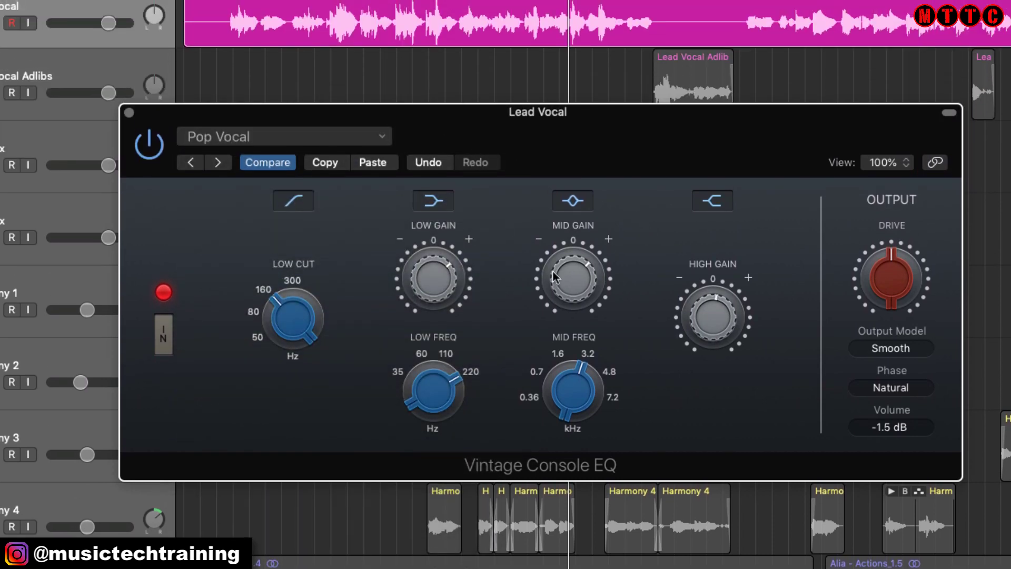
mouse_move(687, 304)
drag(679, 273, 469, 196)
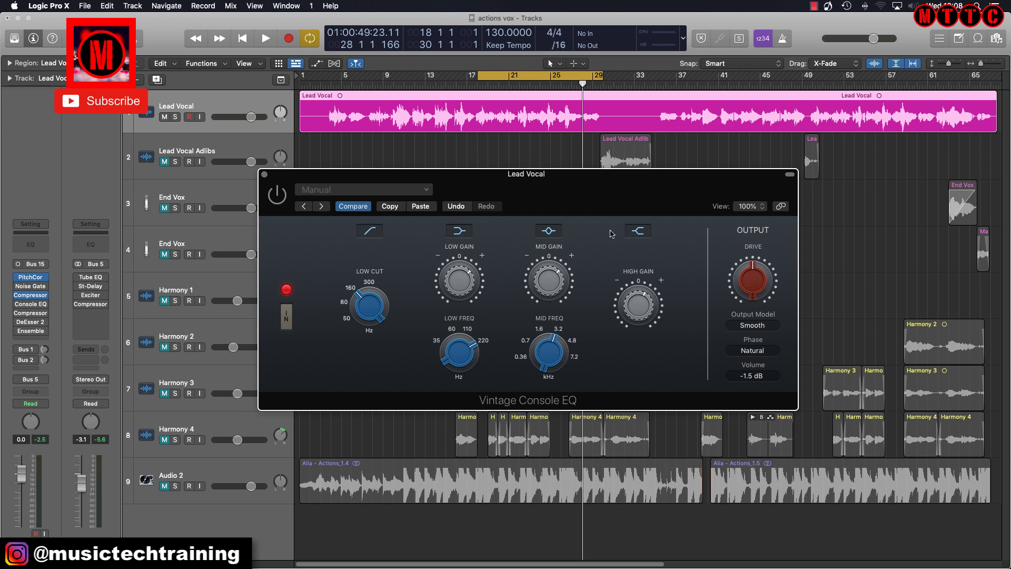
Play the Lead Vocal, switch the Vintage Console EQ on while listening, and close the EQ.
mouse_move(647, 270)
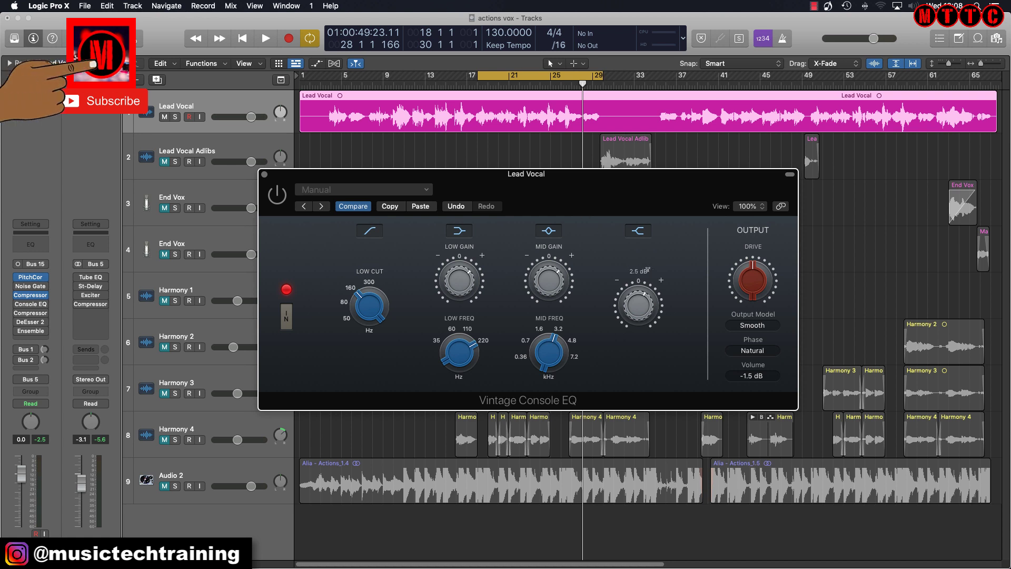
key(space)
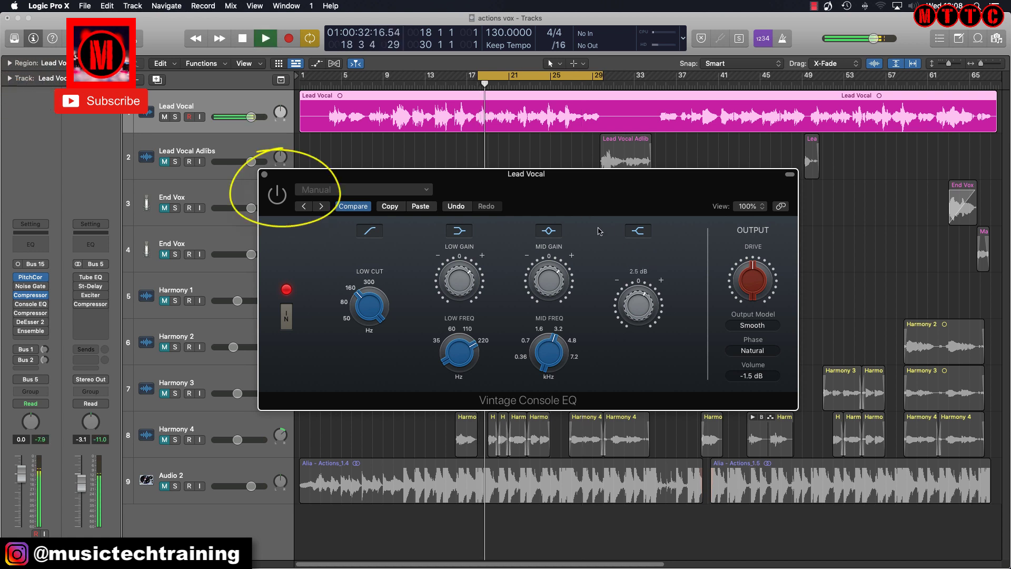
click(278, 194)
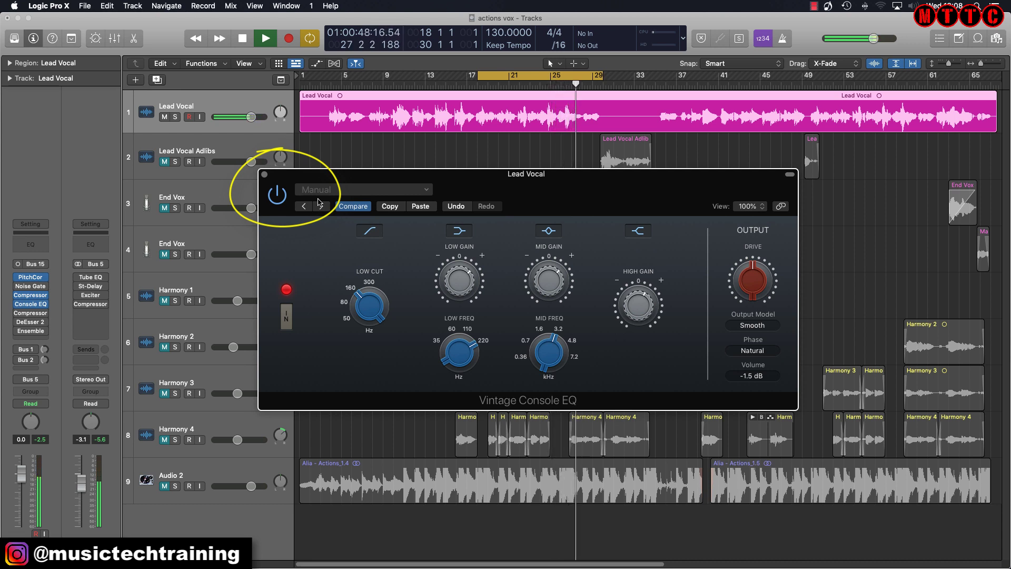
key(space)
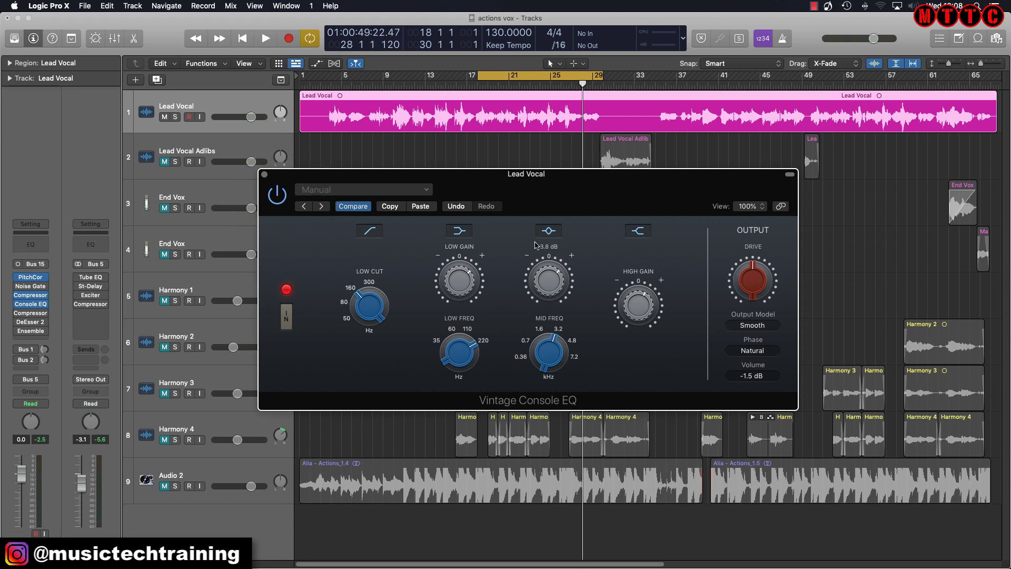
mouse_move(562, 280)
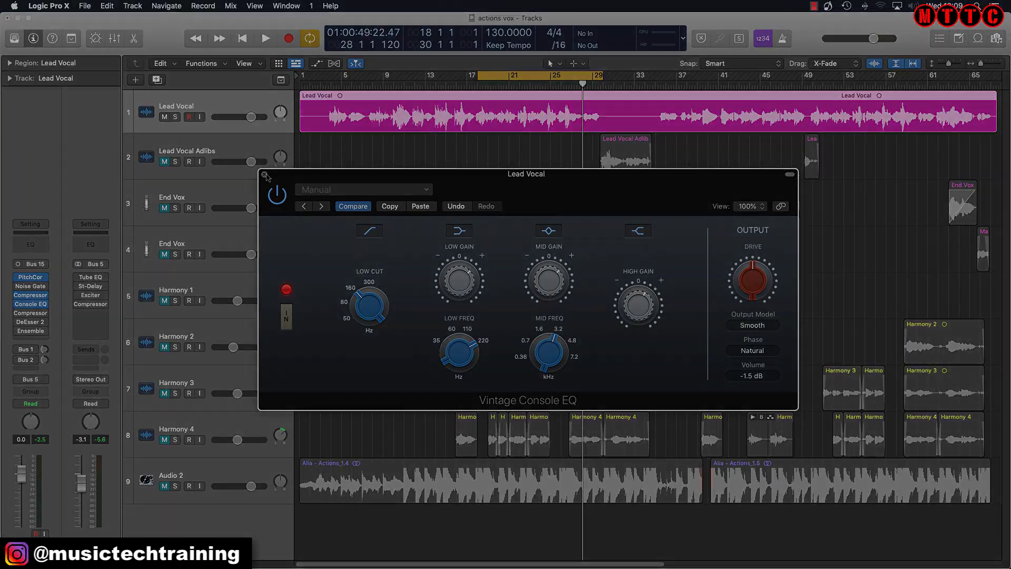
click(264, 175)
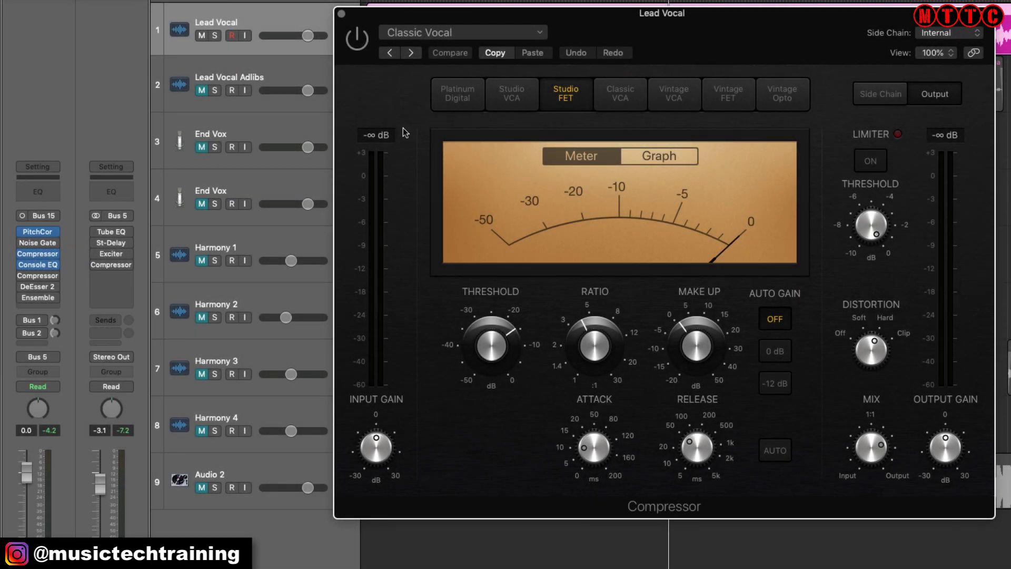
Open the second Compressor on the Lead Vocal and check its Classic Vocal preset among the voice presets.
mouse_move(55, 255)
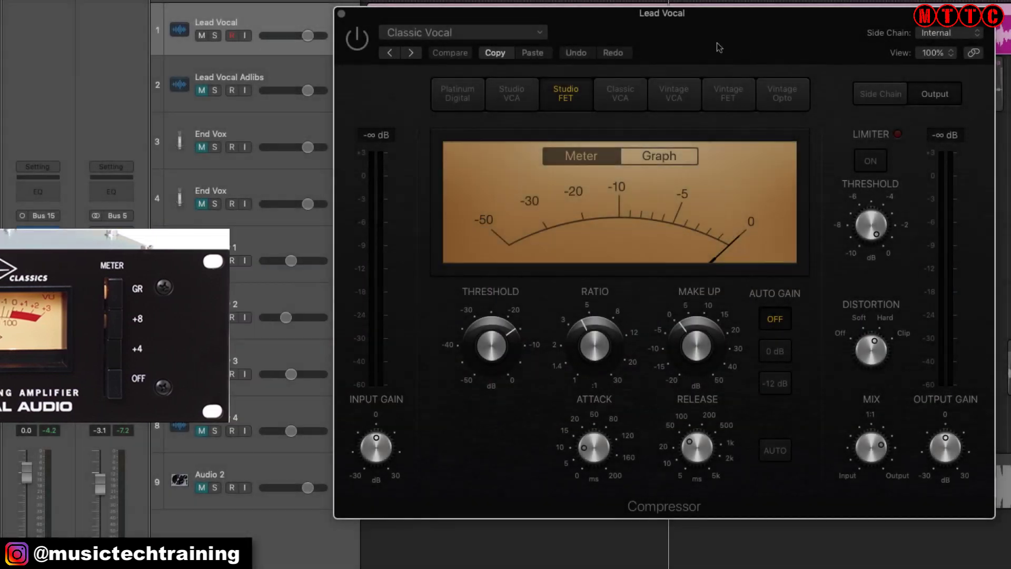
click(489, 32)
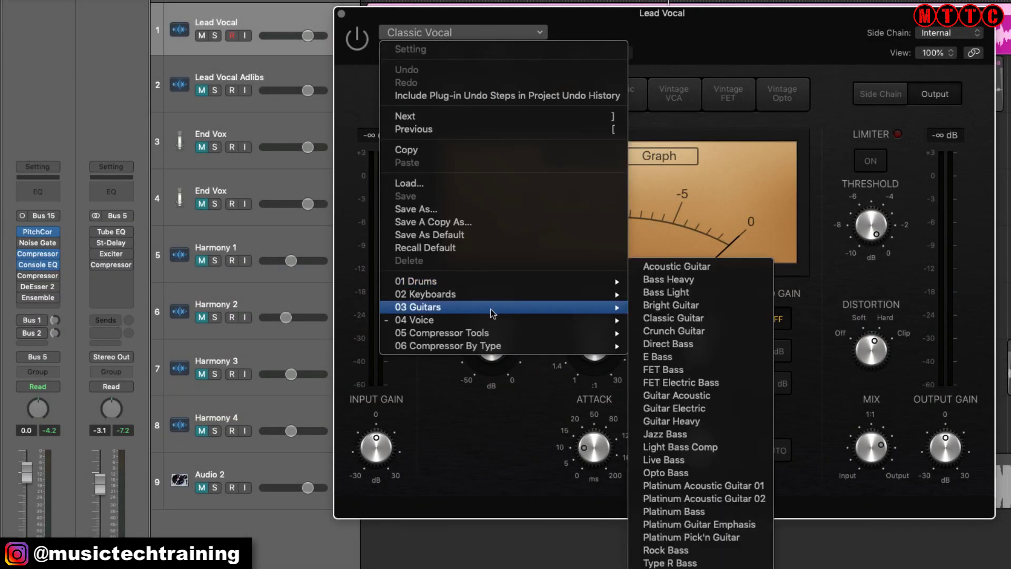
mouse_move(485, 323)
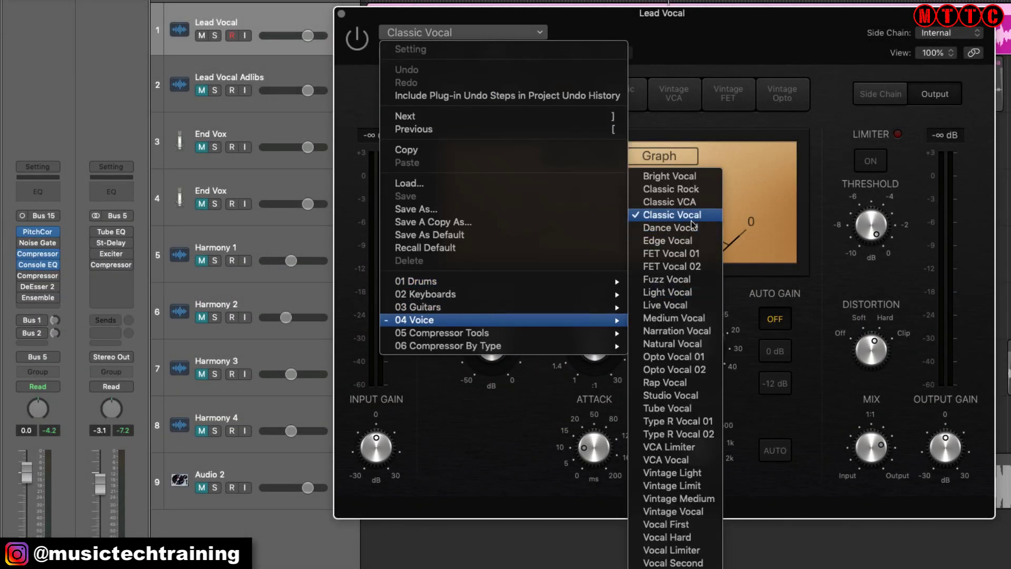
click(801, 41)
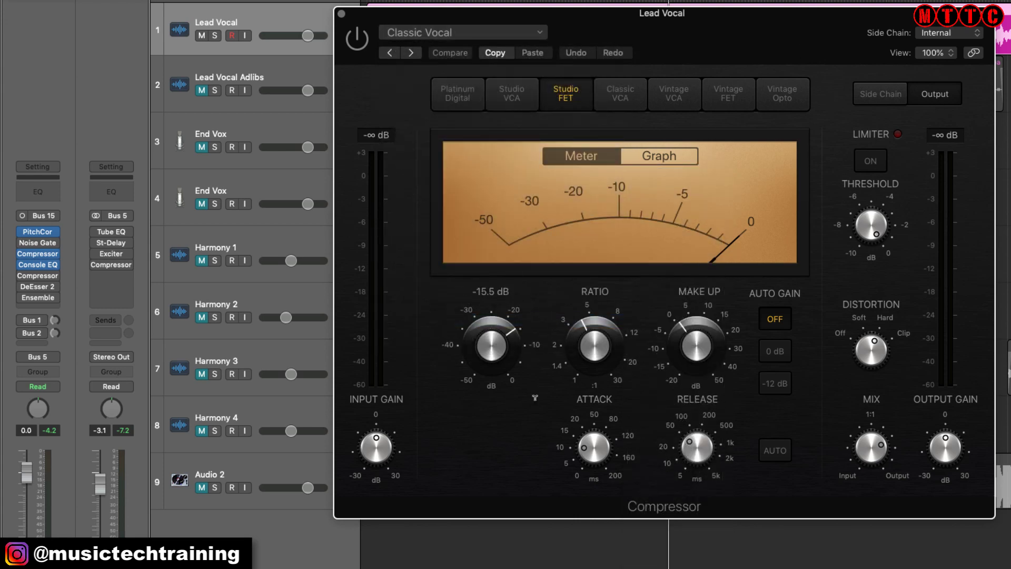
Play the Lead Vocal and switch the Studio FET Compressor on while listening.
mouse_move(505, 356)
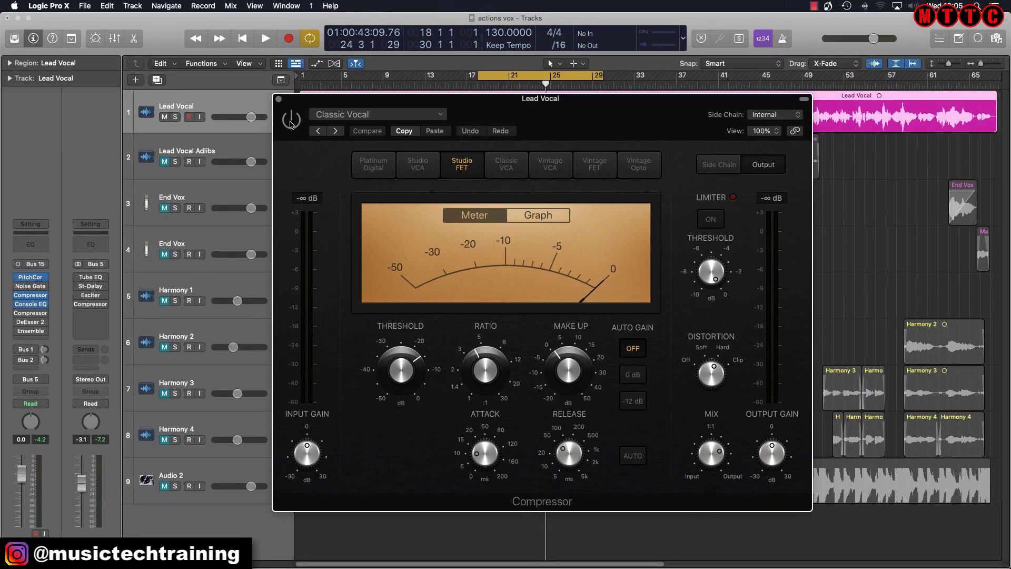
key(space)
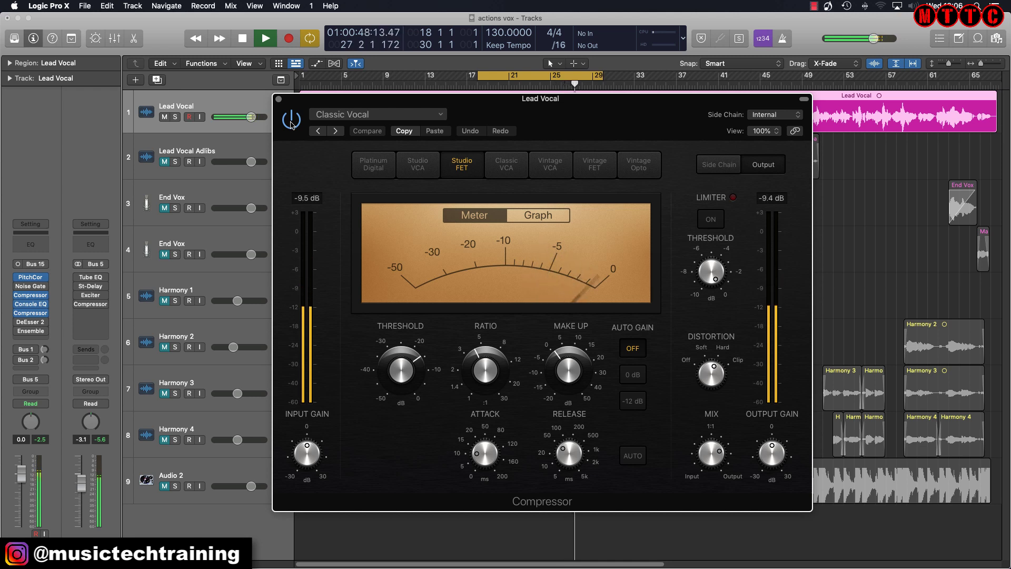
key(space)
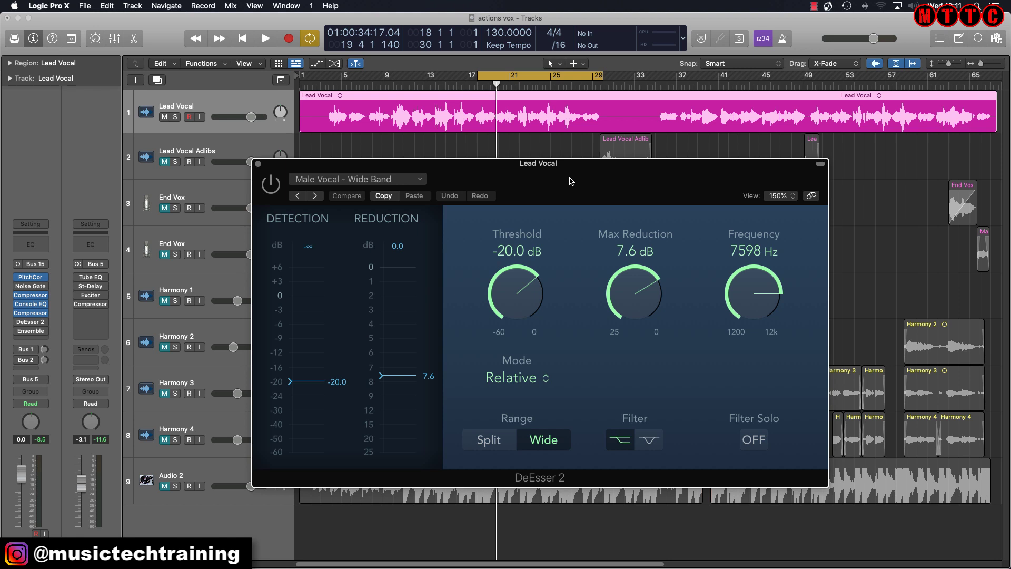
Keep the Male Vocal - Wide Band preset in DeEsser 2 and switch the plug-in on during playback.
click(364, 179)
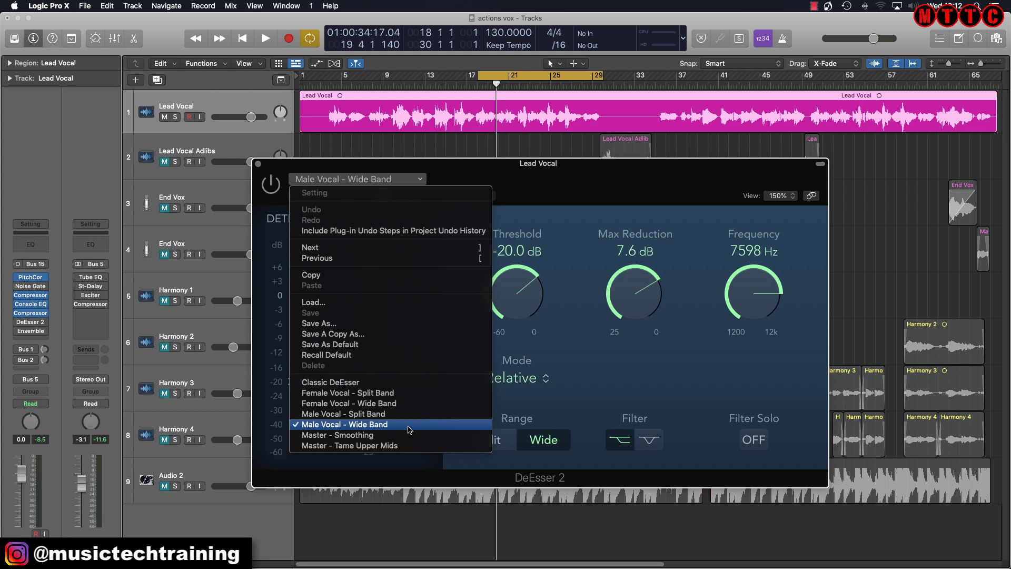
click(654, 178)
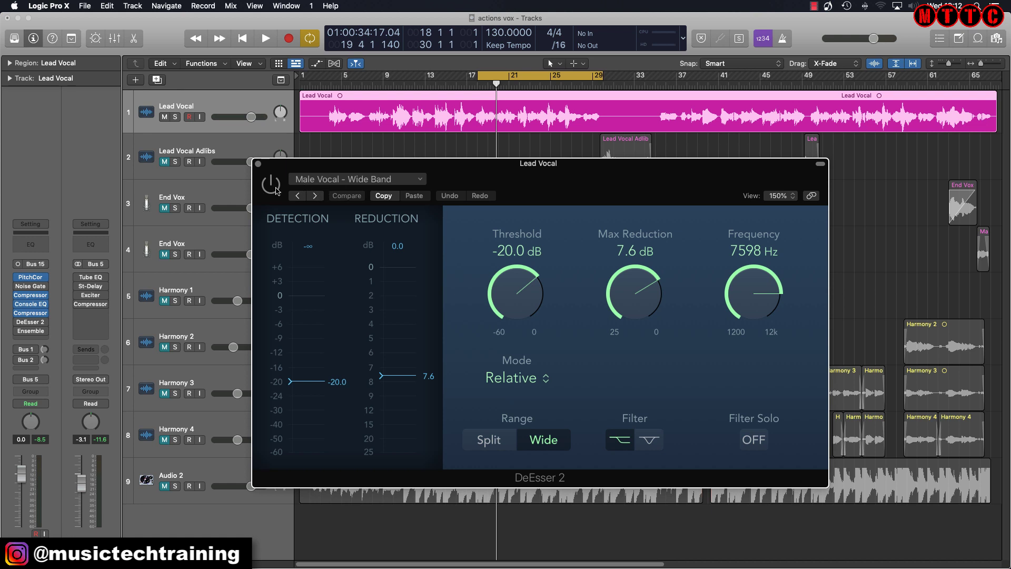
key(space)
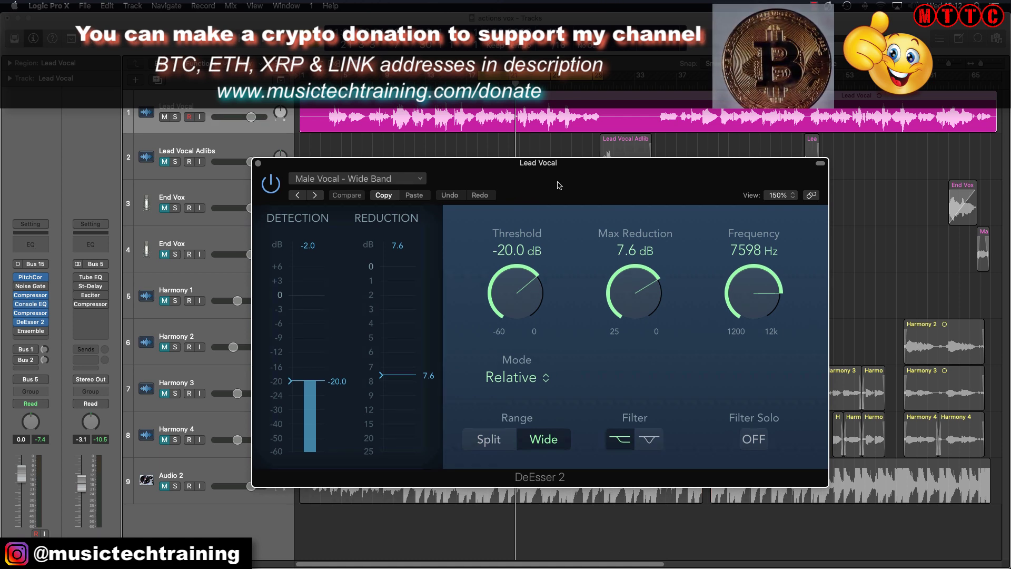
drag(558, 186, 565, 163)
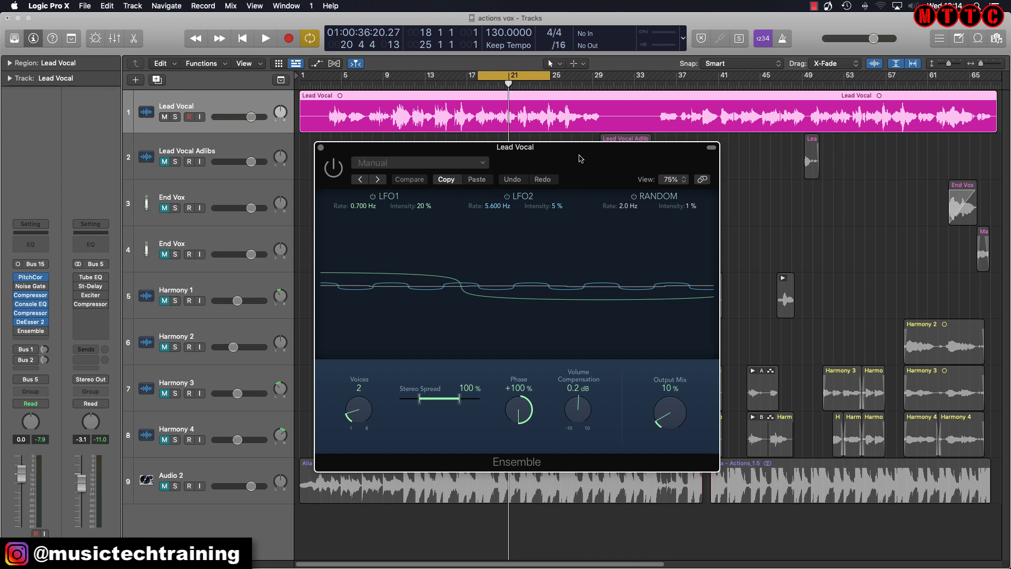
Play the Lead Vocal and switch the Ensemble on while listening.
key(space)
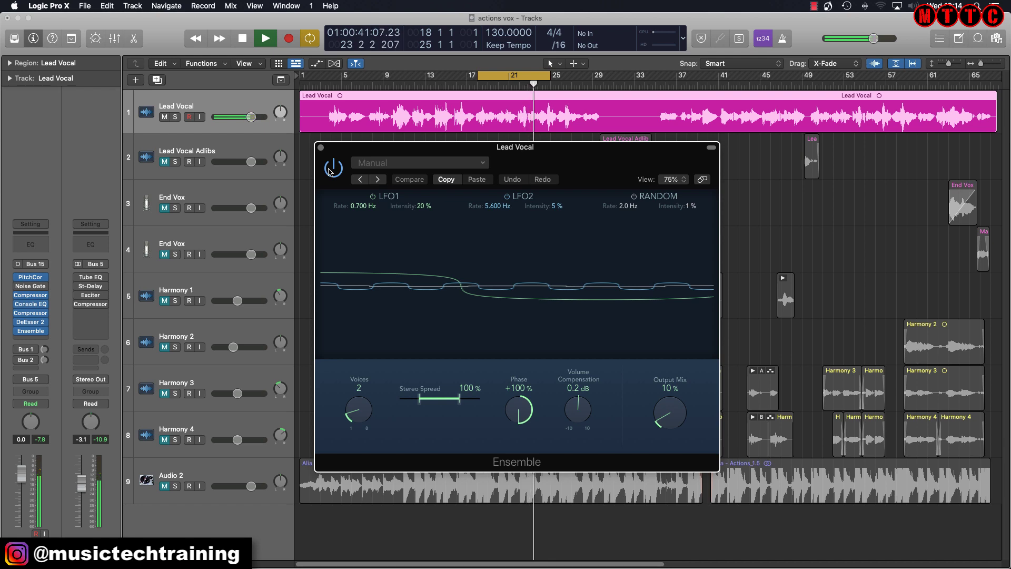
key(space)
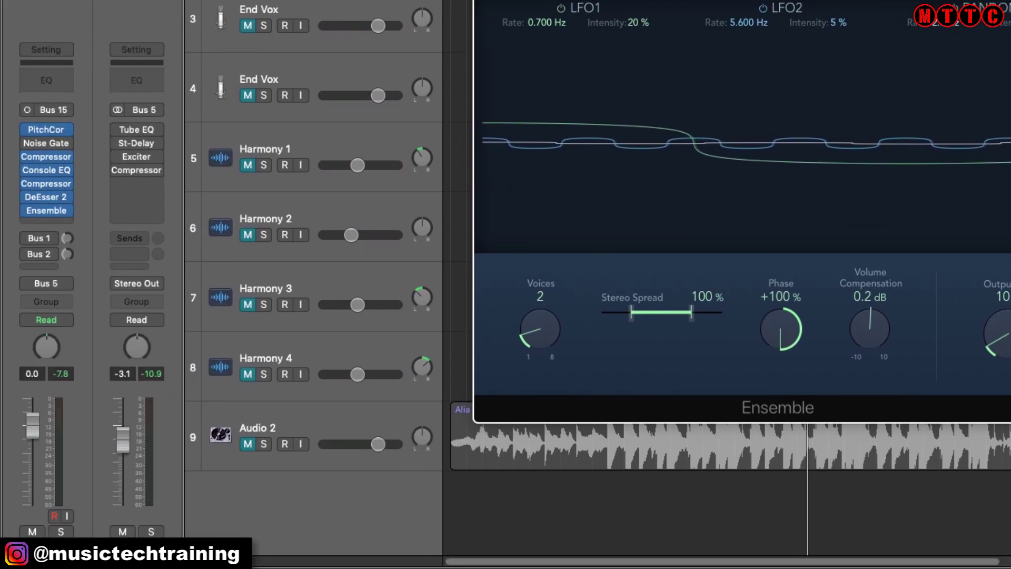
Add a new audio track and load the legacy Logic Female Creamy Lead Vocal channel strip setting on it.
click(282, 440)
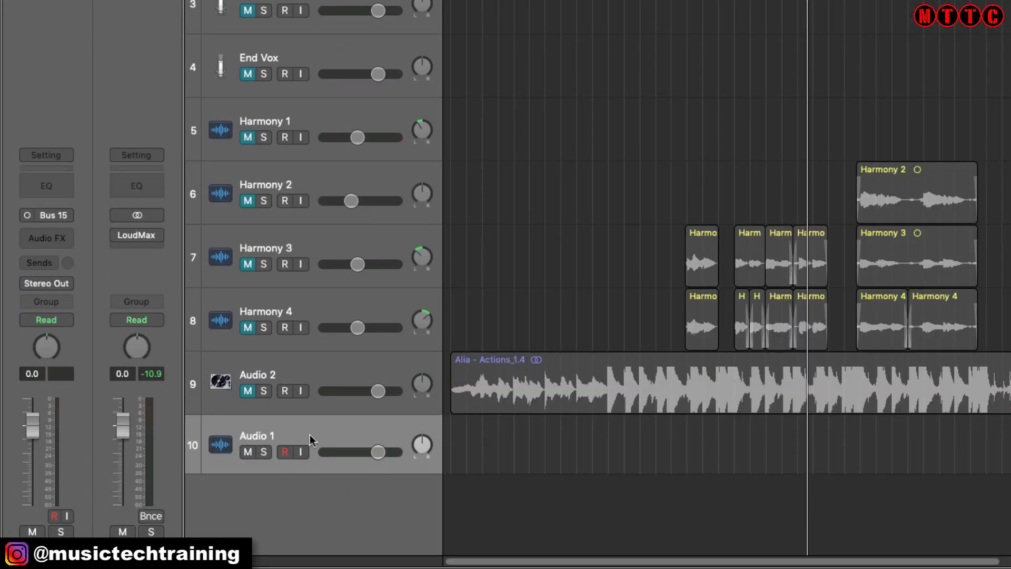
click(63, 153)
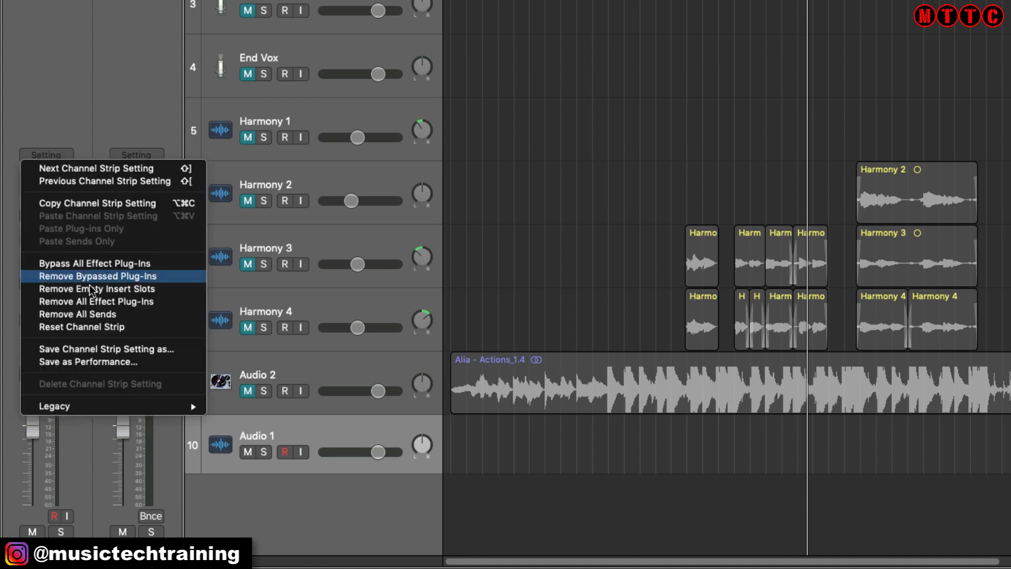
mouse_move(101, 407)
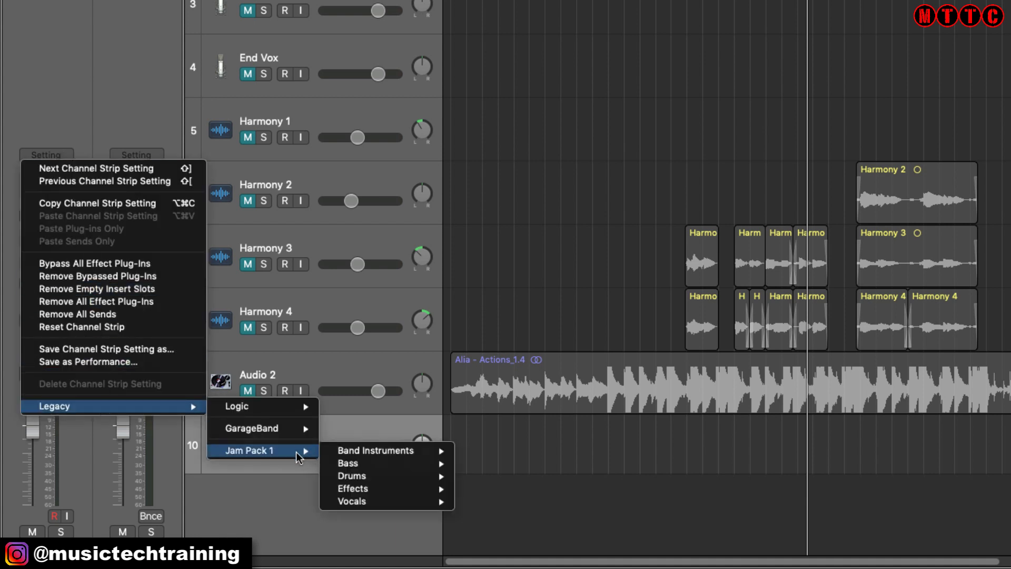
mouse_move(287, 406)
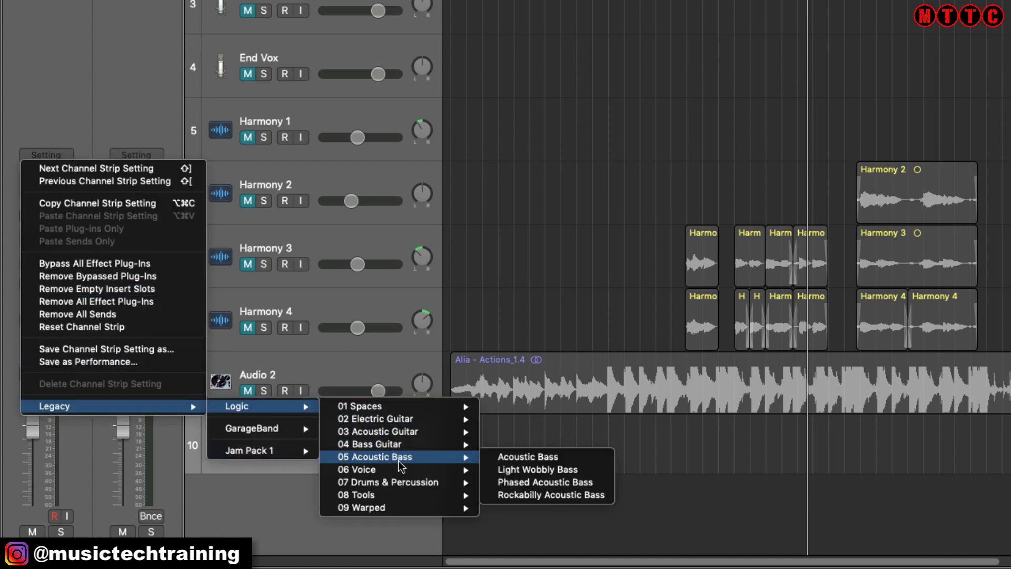
mouse_move(404, 468)
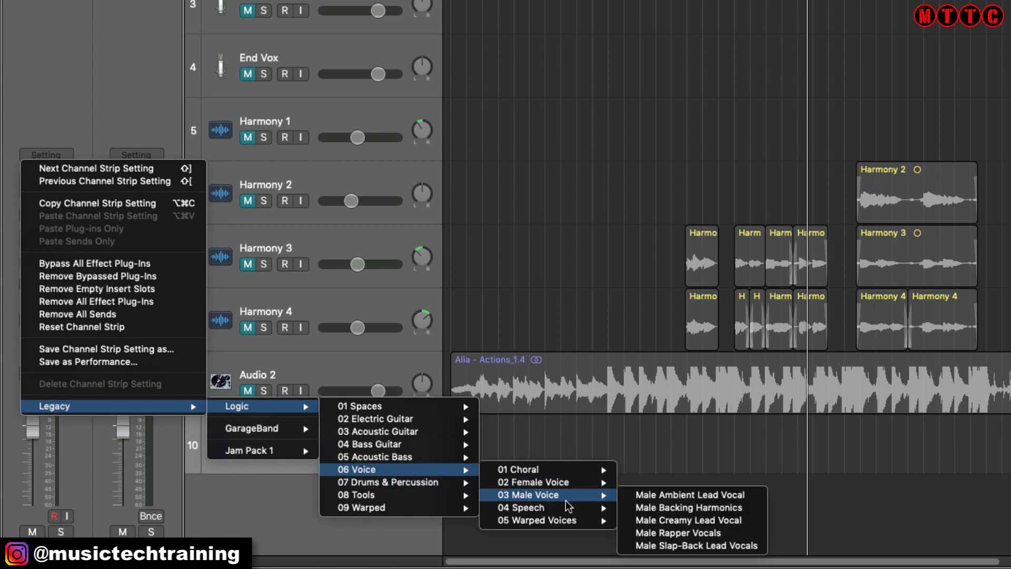
mouse_move(570, 484)
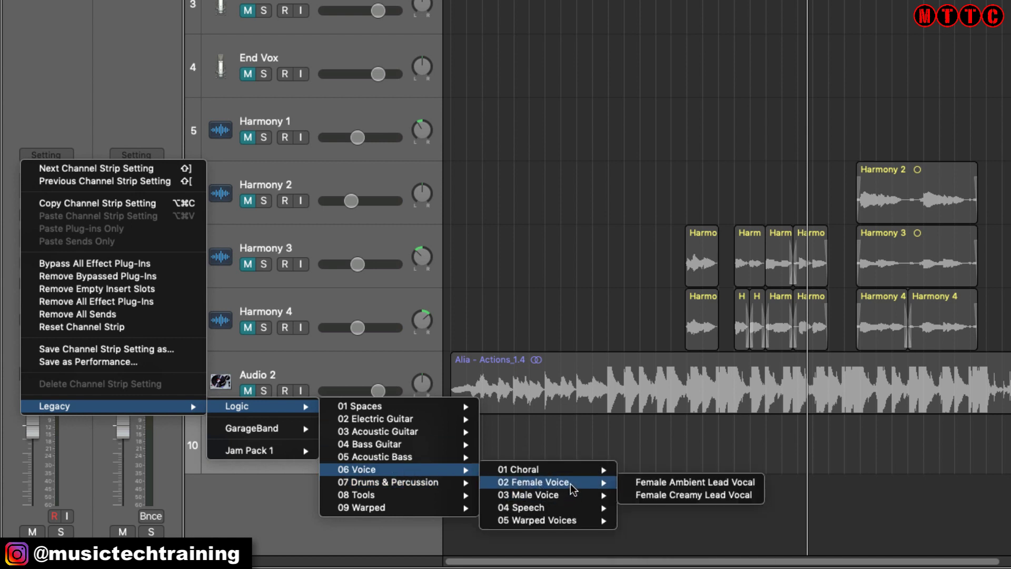
click(739, 495)
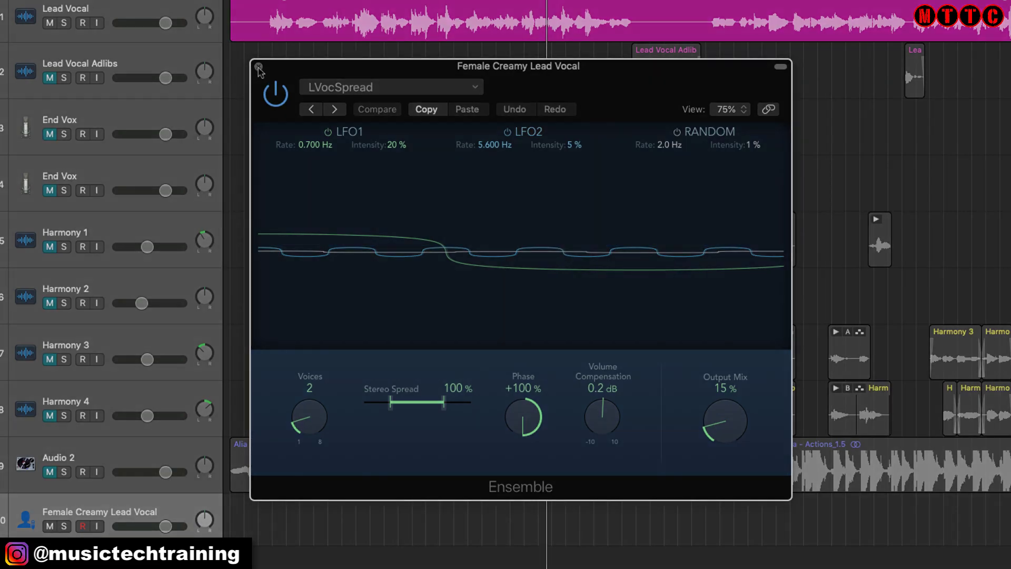
click(259, 67)
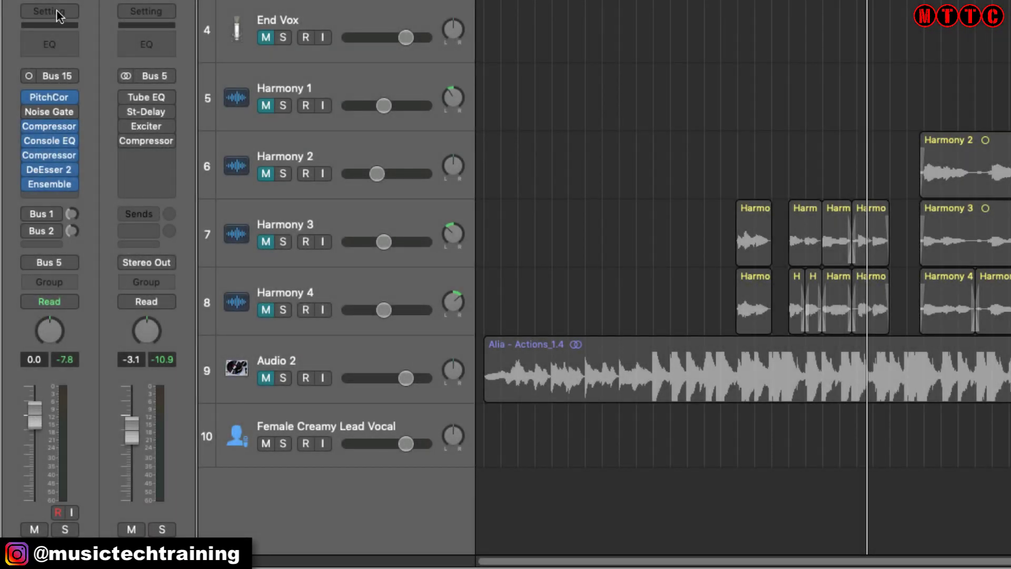
Show the Lead Vocal's Bus 1 send channel and inspect its Space Designer reverb with the 2.9s Vocal Hall impulse response.
mouse_move(55, 190)
click(26, 216)
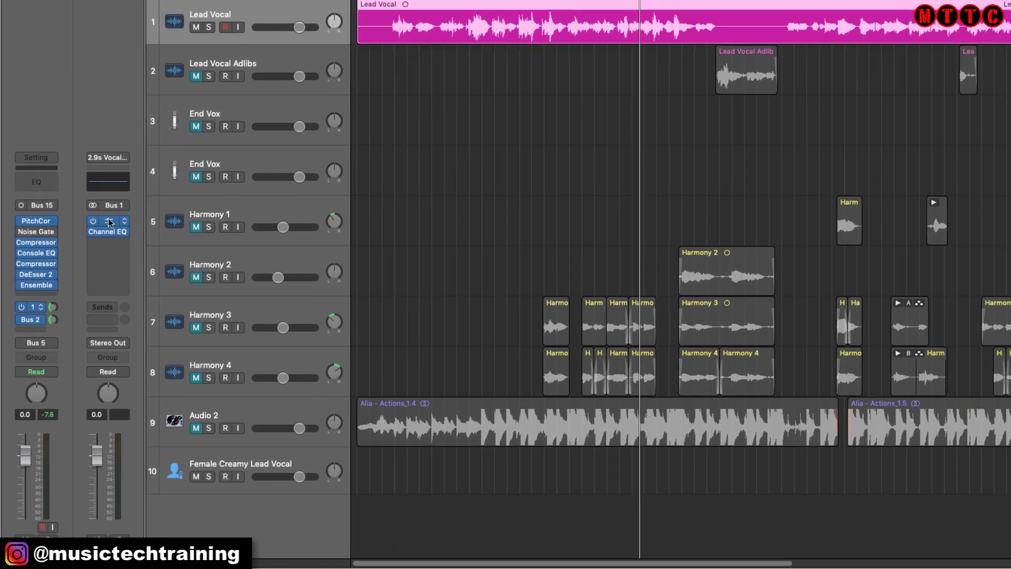
click(108, 221)
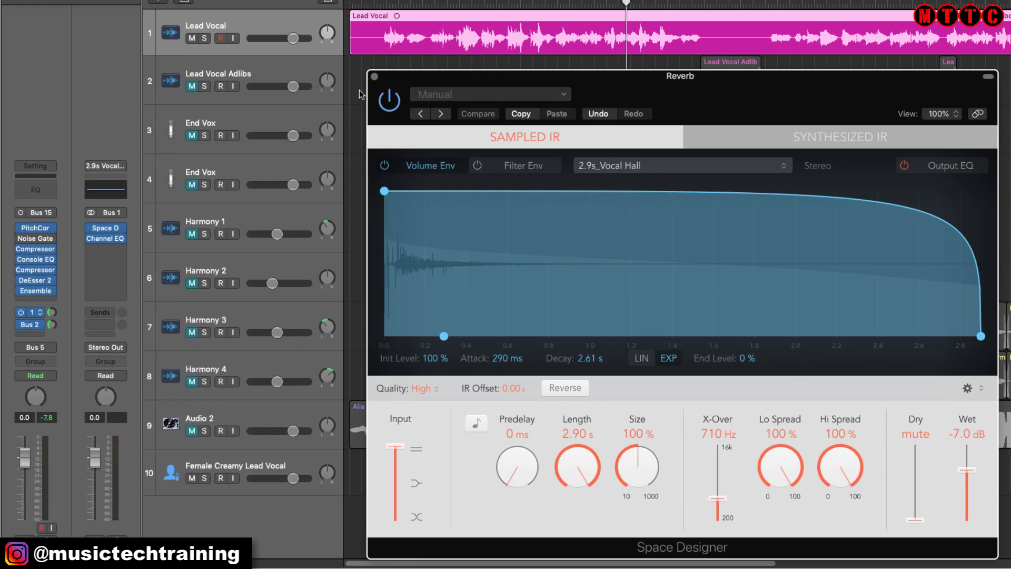
click(375, 77)
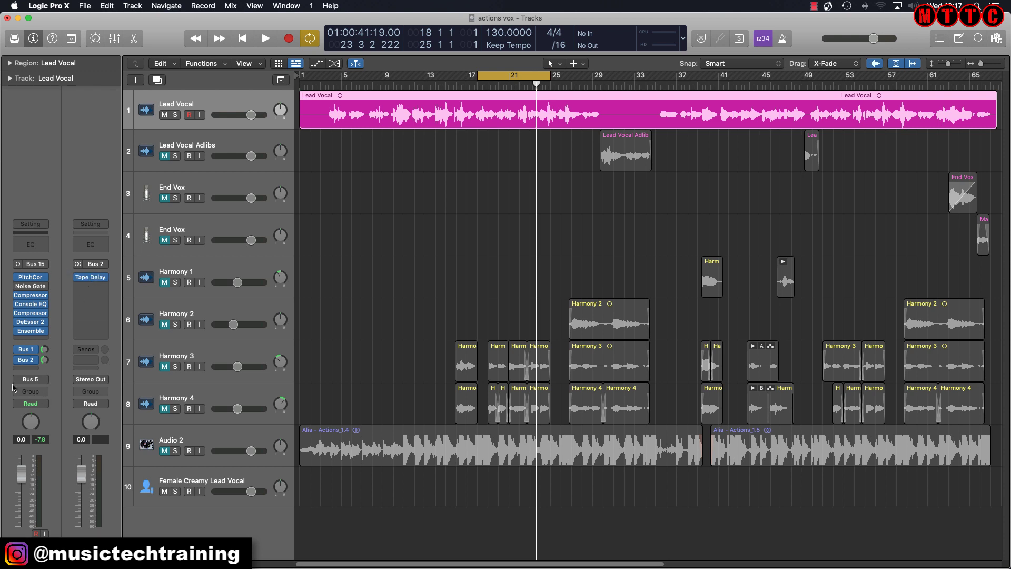
Play the Lead Vocal with its Bus 1 reverb send switched on and lower the send level to about -22.9.
click(24, 349)
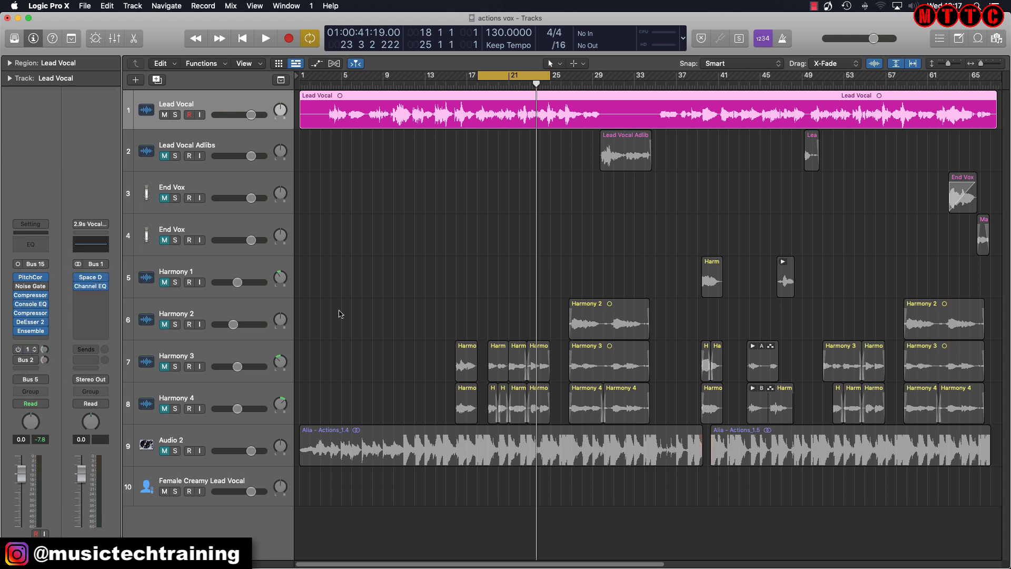
key(space)
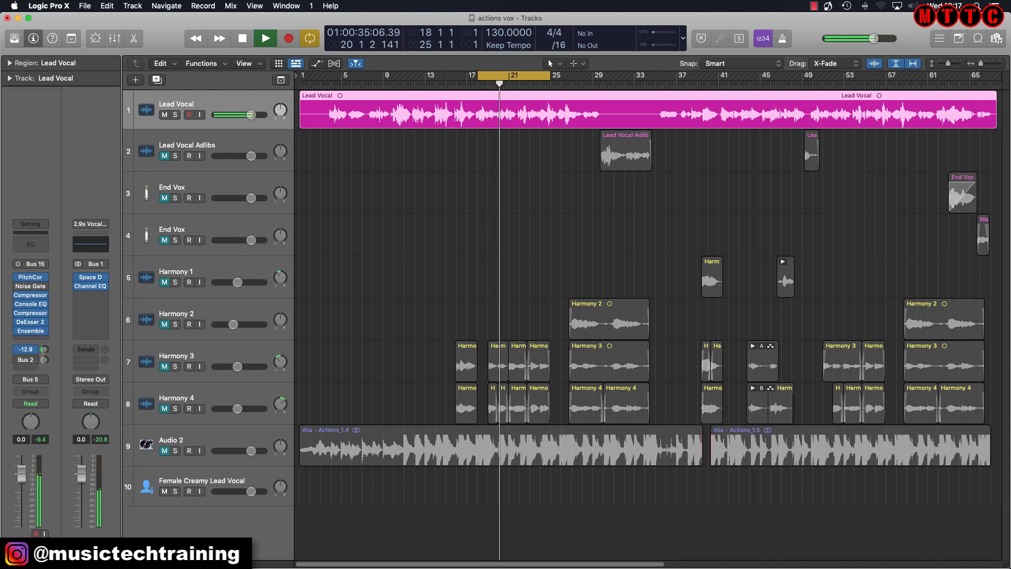
drag(44, 349, 44, 351)
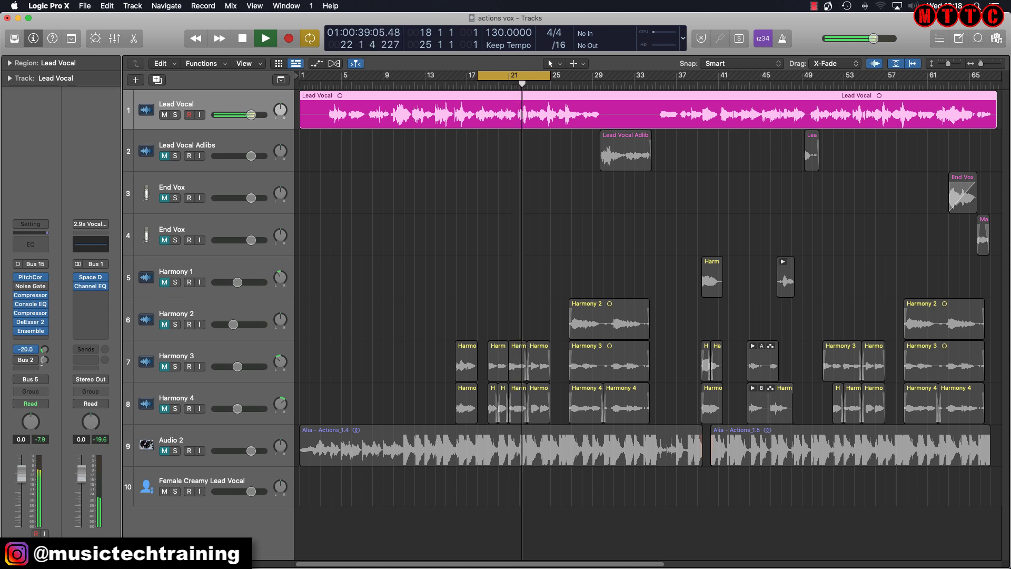
mouse_move(45, 351)
mouse_down()
mouse_move(44, 368)
mouse_move(44, 350)
mouse_up()
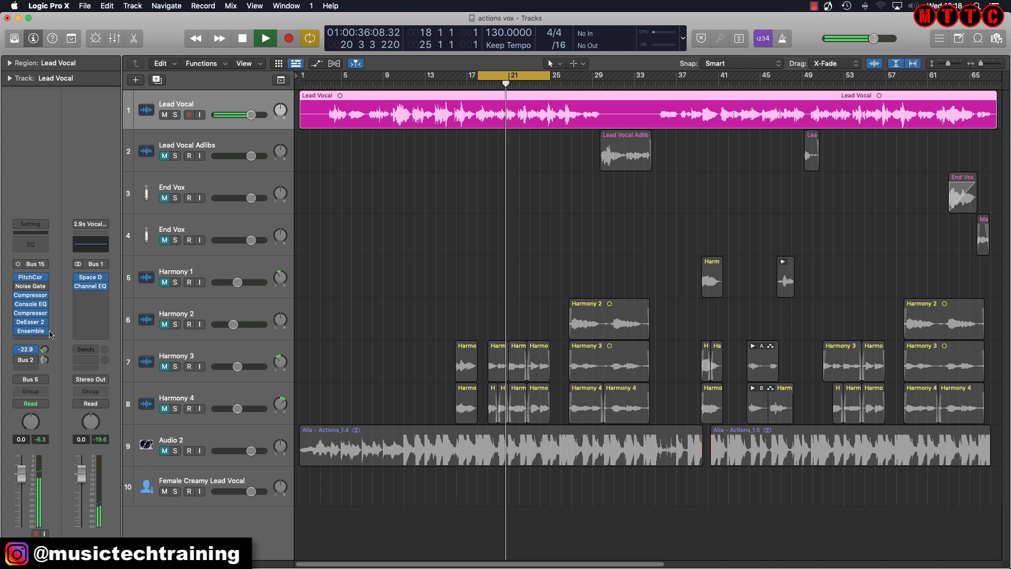
Open the Space Designer reverb on the Bus 1 channel and stop playback.
click(91, 277)
key(space)
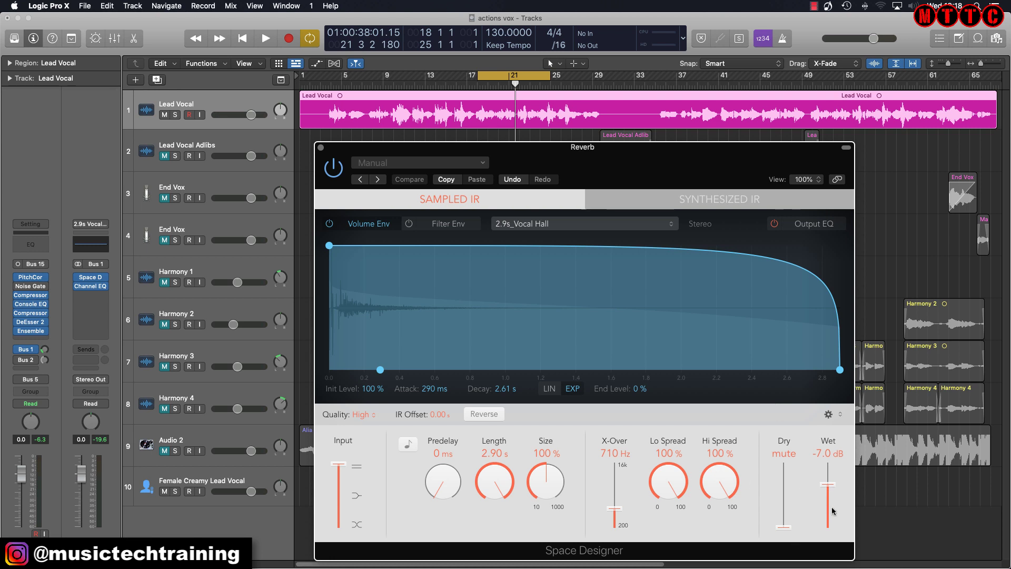
Close the reverb, open the Tape Delay on the Lead Vocal's Bus 2 send channel and compare playback with it bypassed and enabled.
click(322, 148)
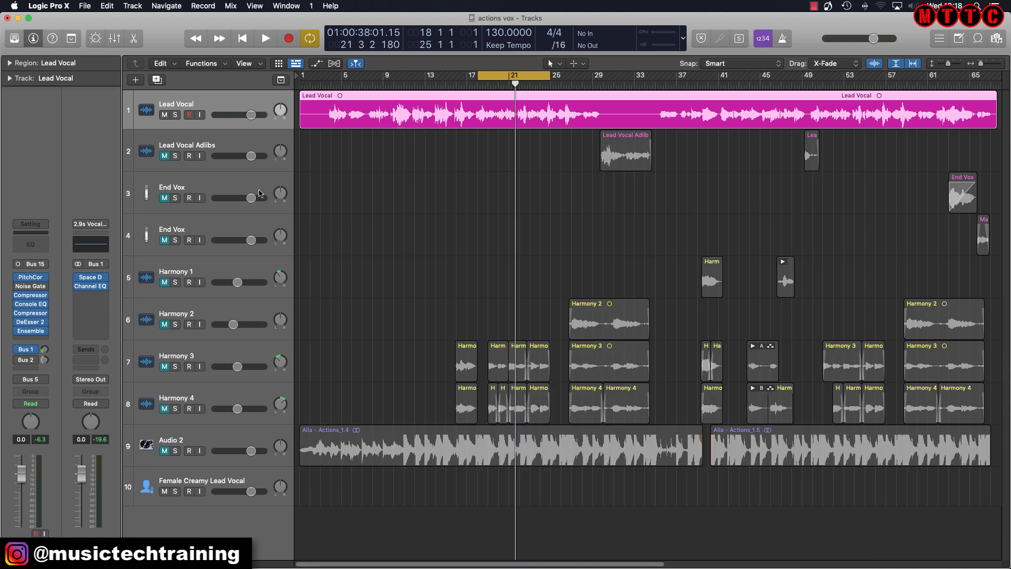
click(30, 364)
click(90, 277)
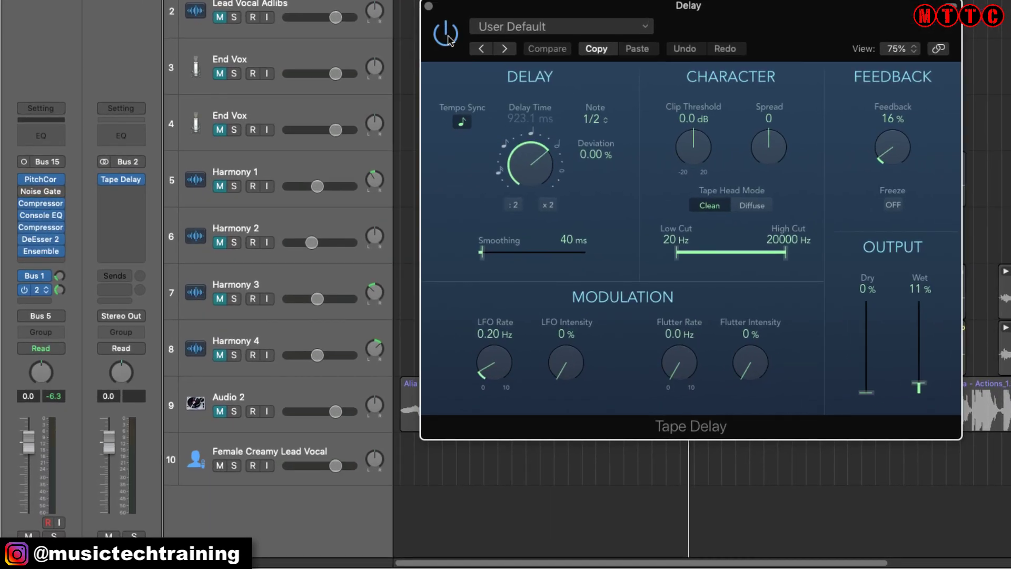
click(446, 39)
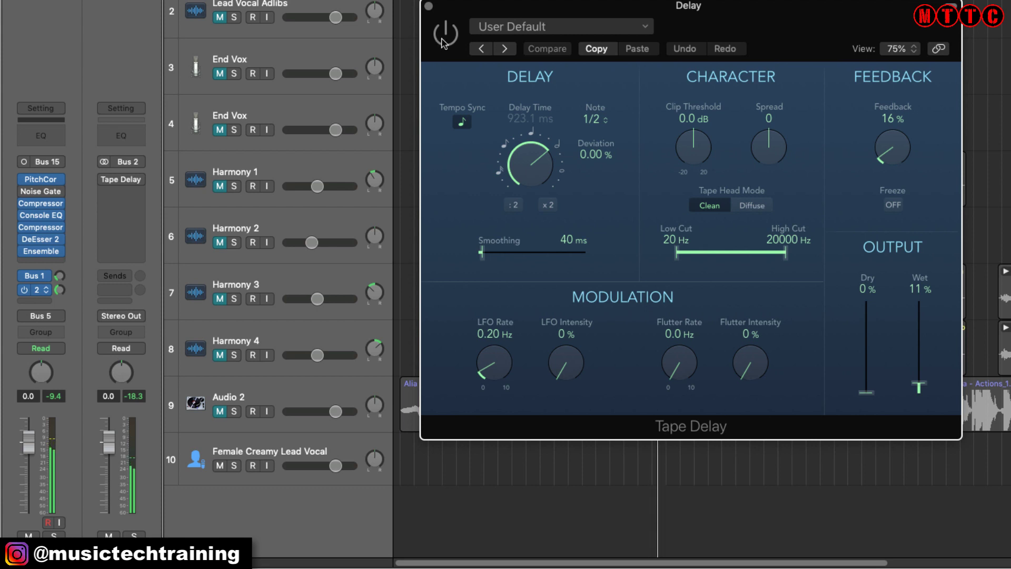
click(443, 42)
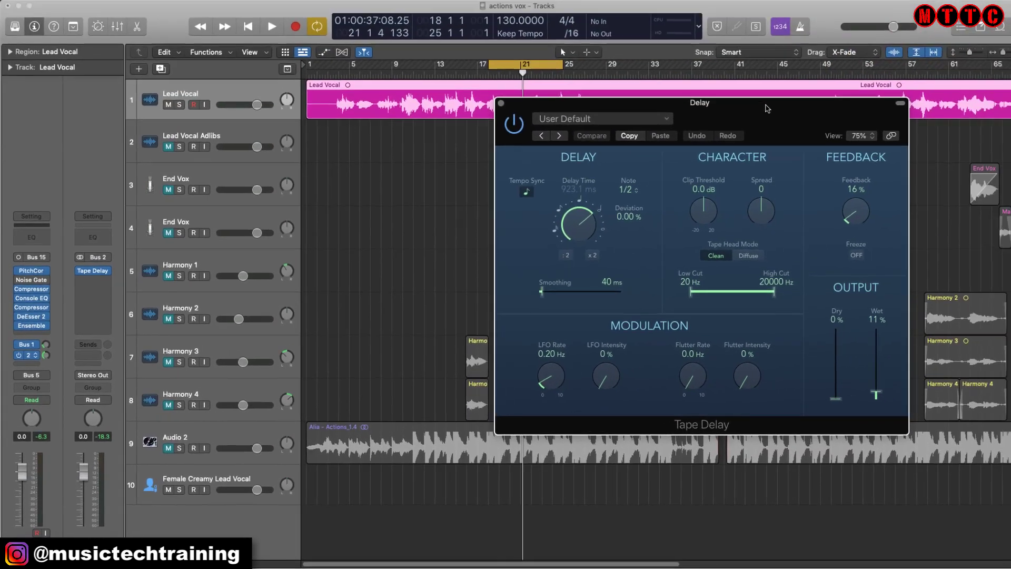
Play the Lead Vocal soloed and select Bus 5, the Vox Bus, as its output.
key(s)
key(space)
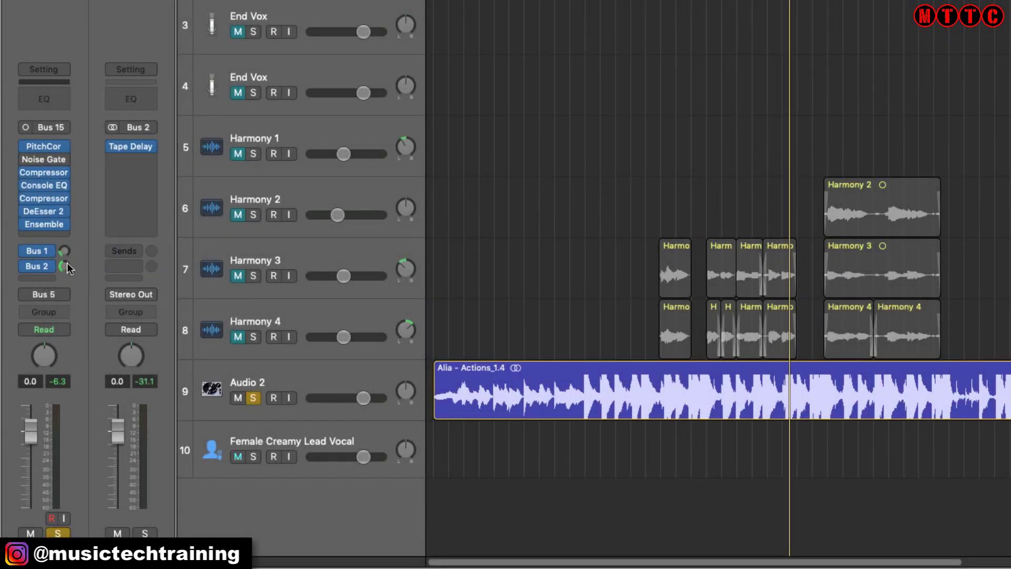
click(44, 295)
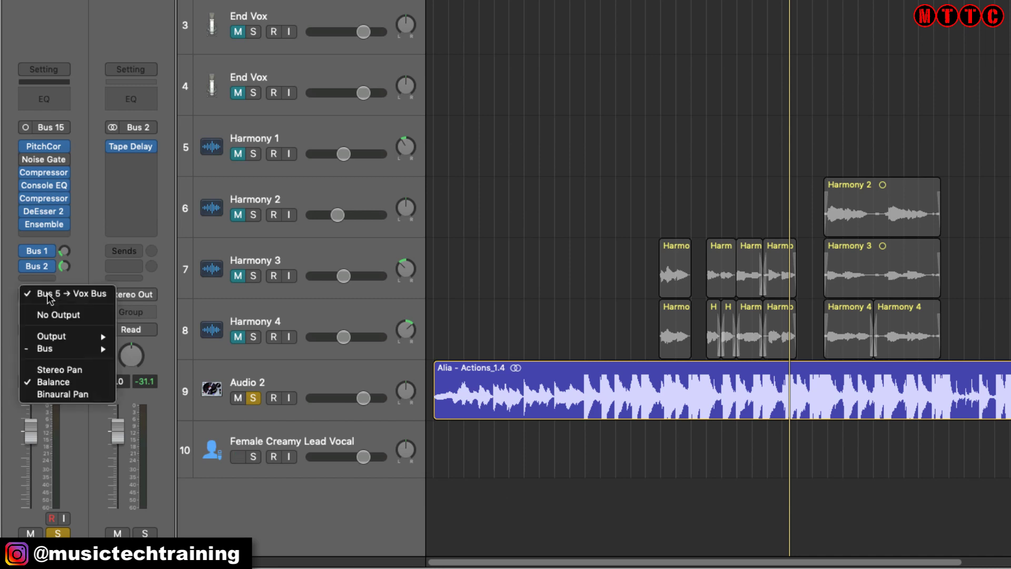
mouse_move(61, 349)
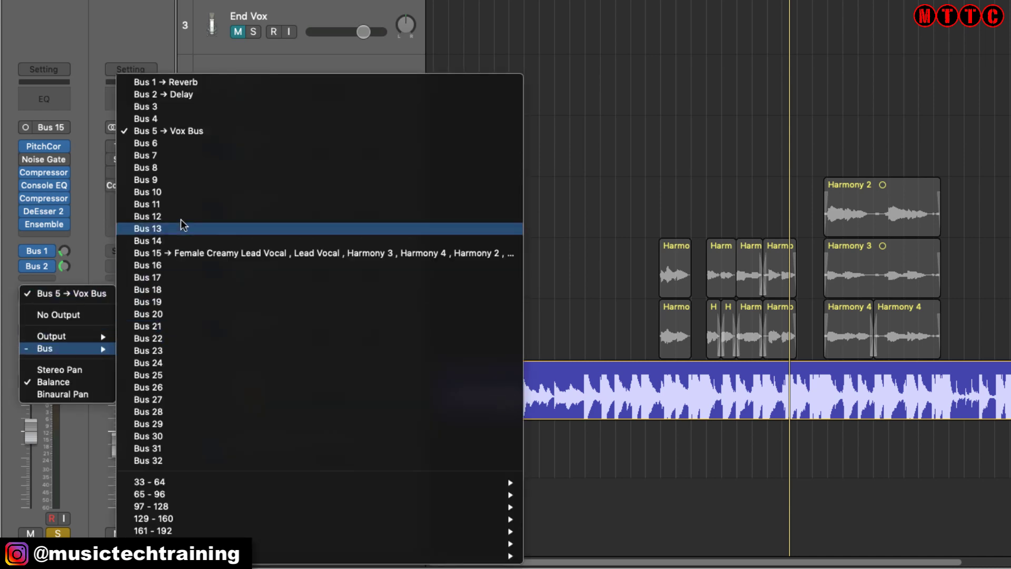
click(196, 131)
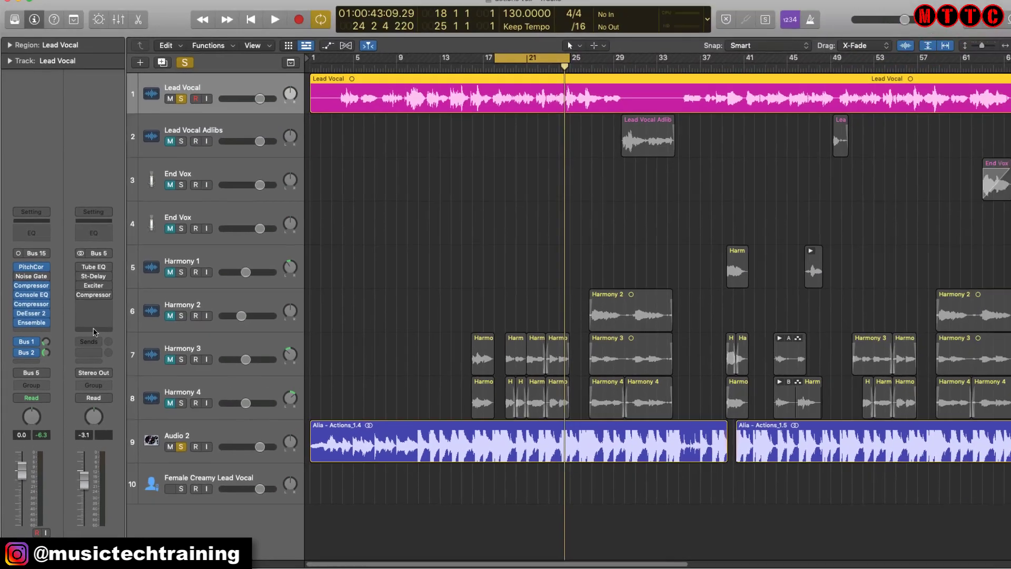
Open the Vintage Tube EQ on the Vox Bus and load its Tube Vocal preset.
click(130, 146)
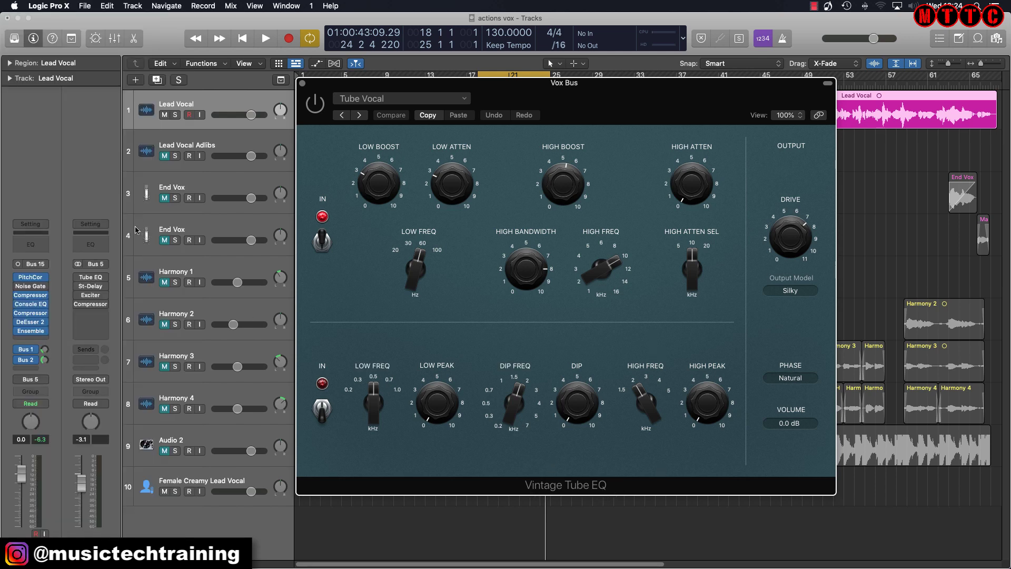
mouse_move(520, 424)
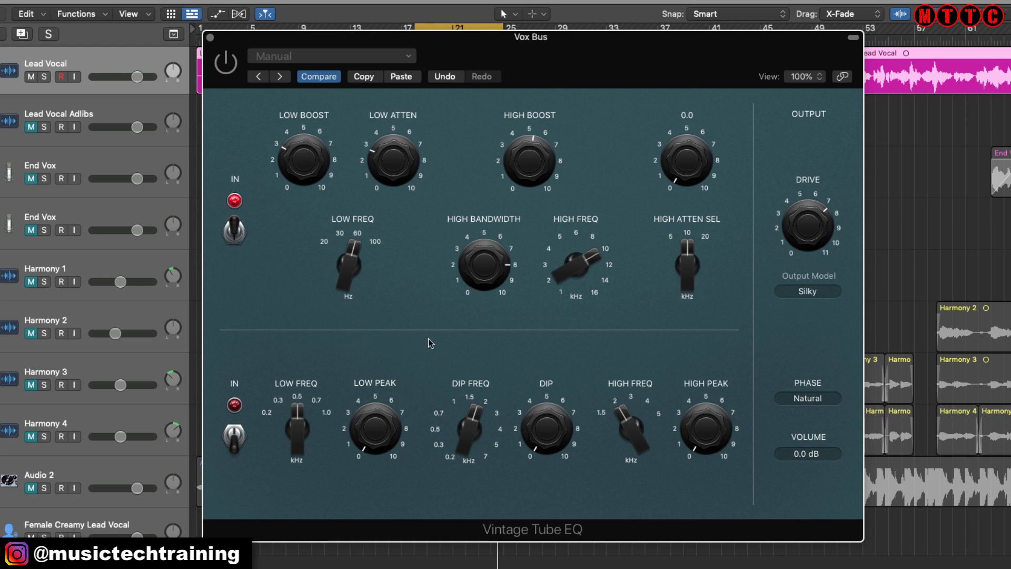
click(369, 56)
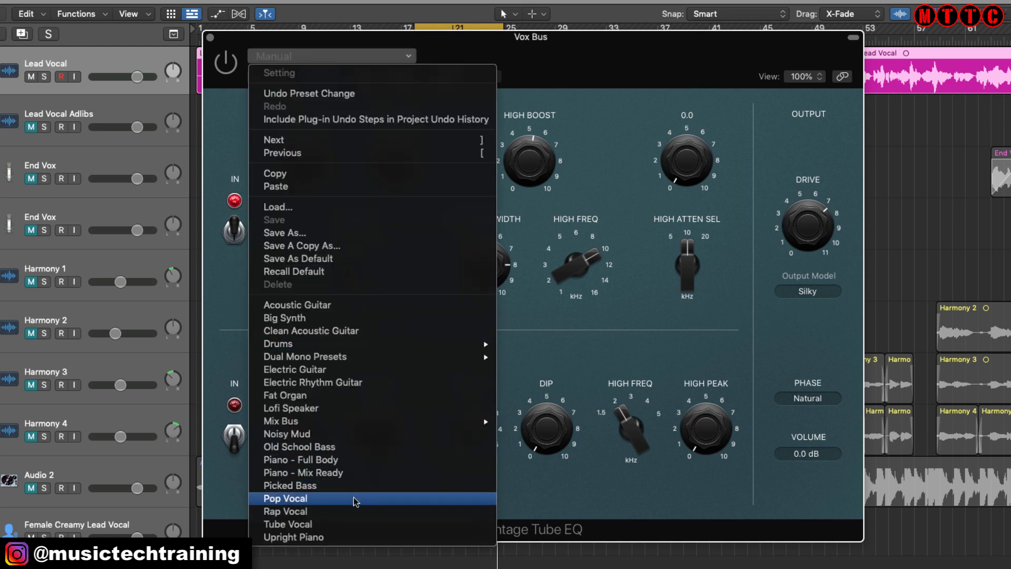
click(356, 524)
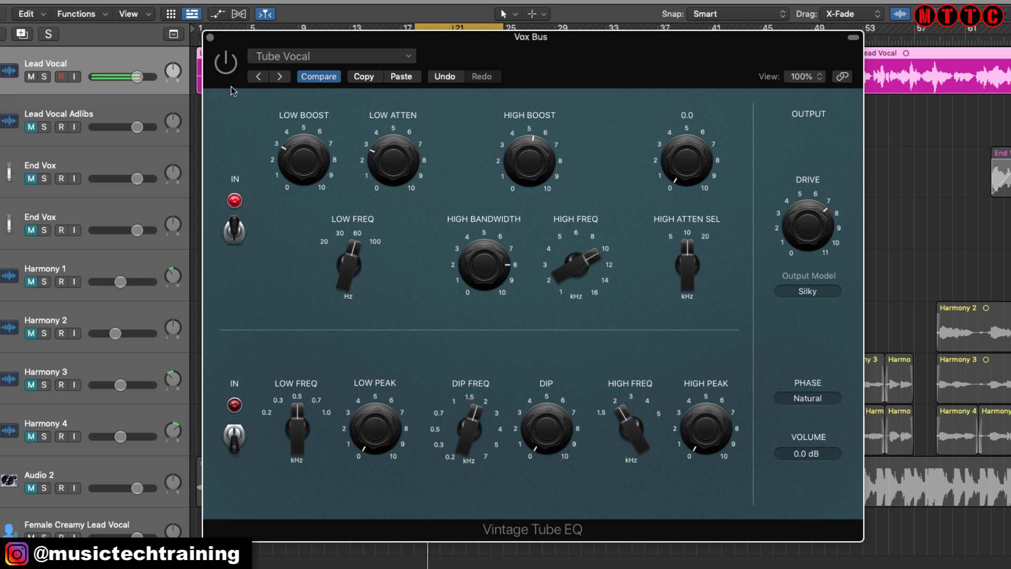
Switch on the Vox Bus Vintage Tube EQ during playback, comparing the vocal with and without it.
click(226, 64)
drag(619, 72, 599, 93)
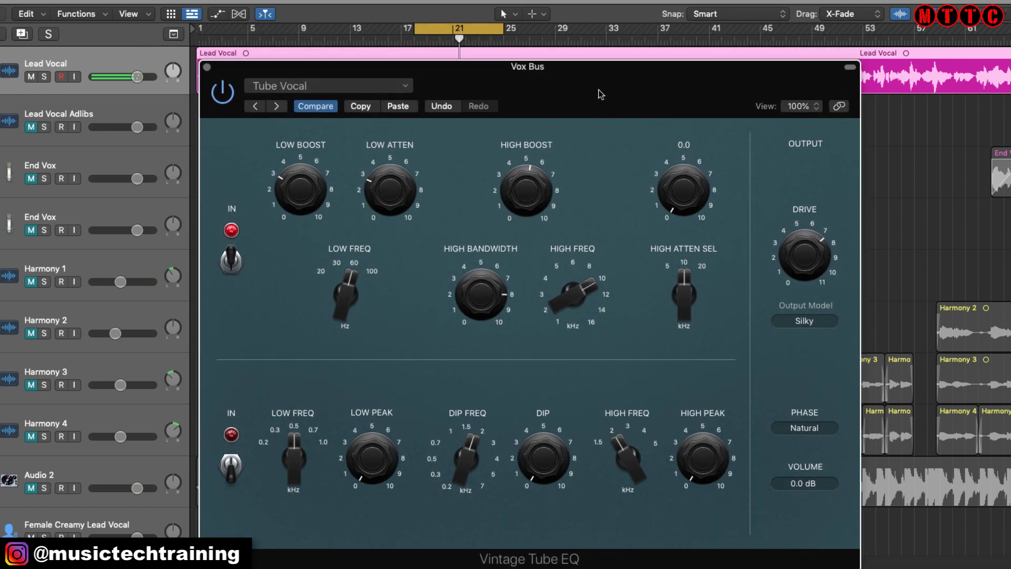
click(223, 99)
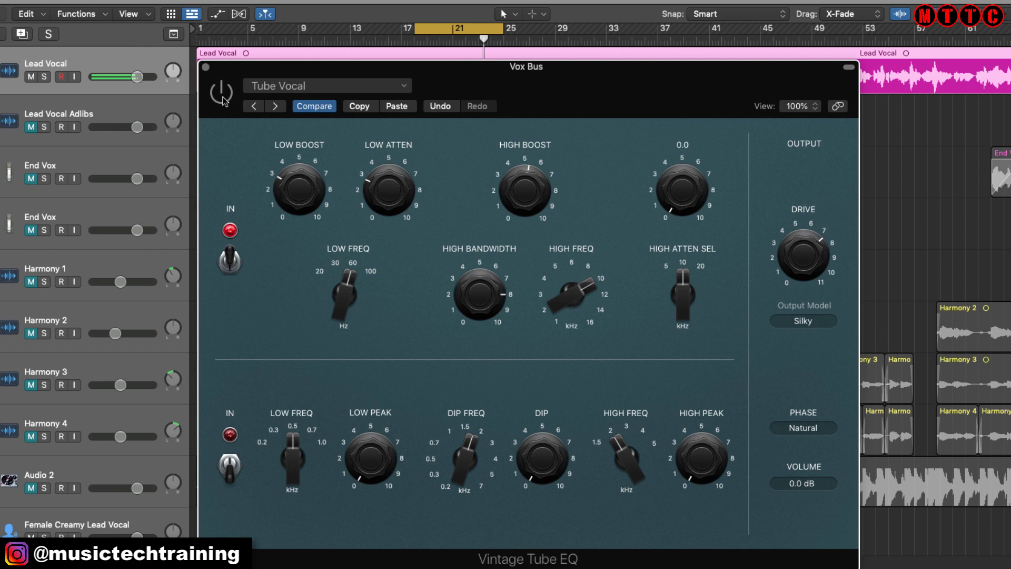
click(223, 99)
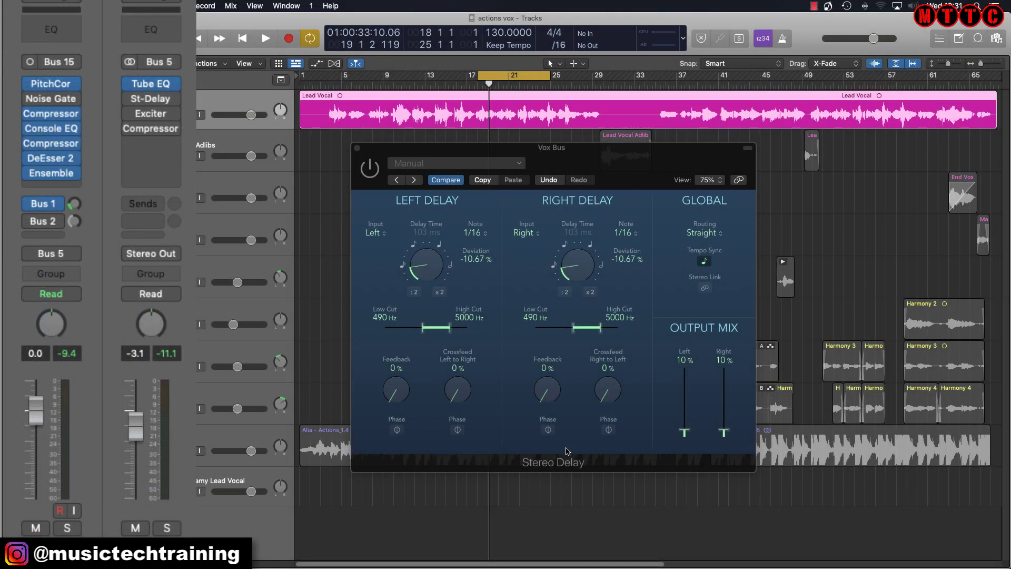
Play the Lead Vocal and switch on the Vox Bus Stereo Delay to hear its effect.
drag(605, 162, 598, 114)
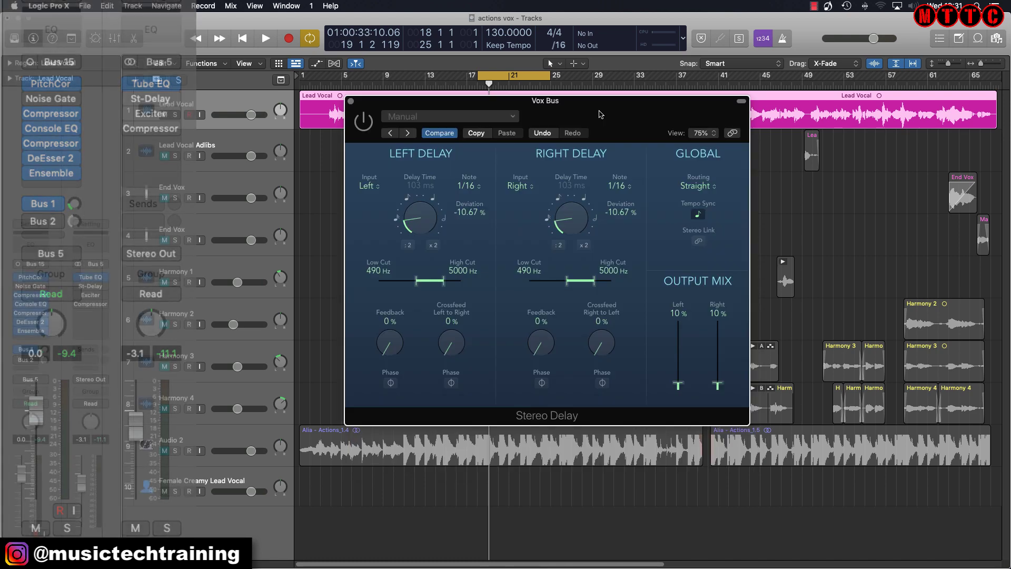
key(space)
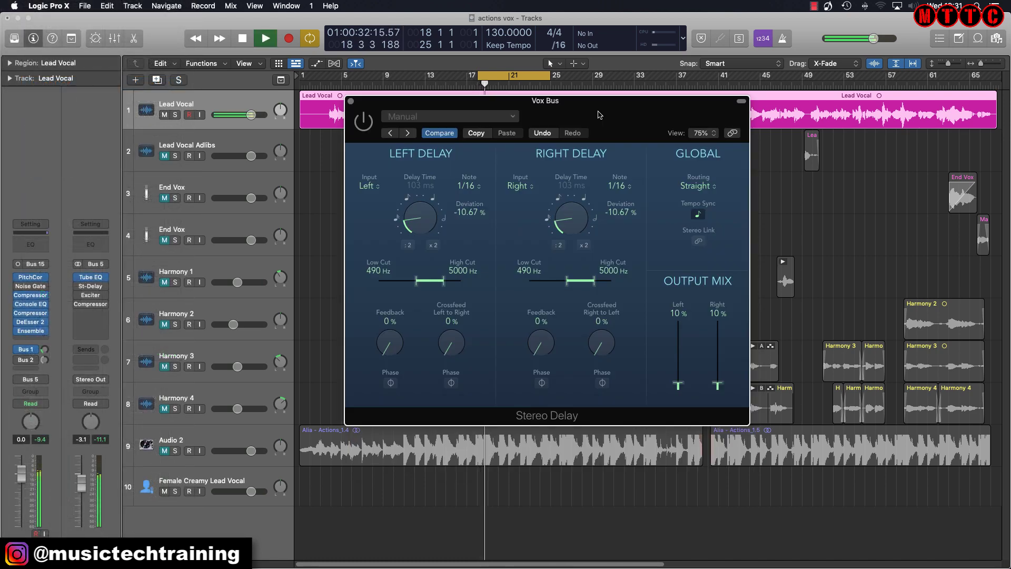
click(364, 121)
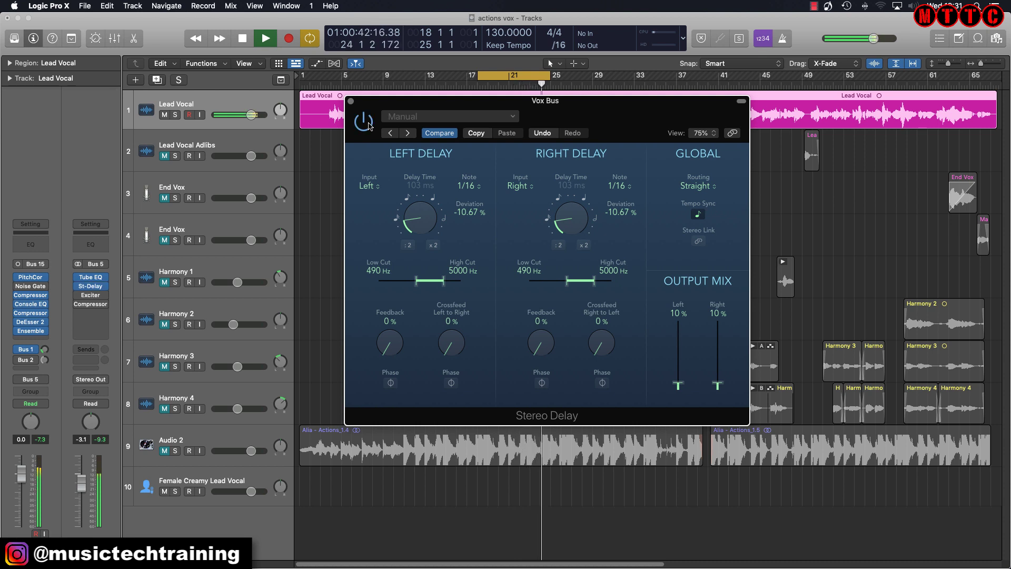
key(space)
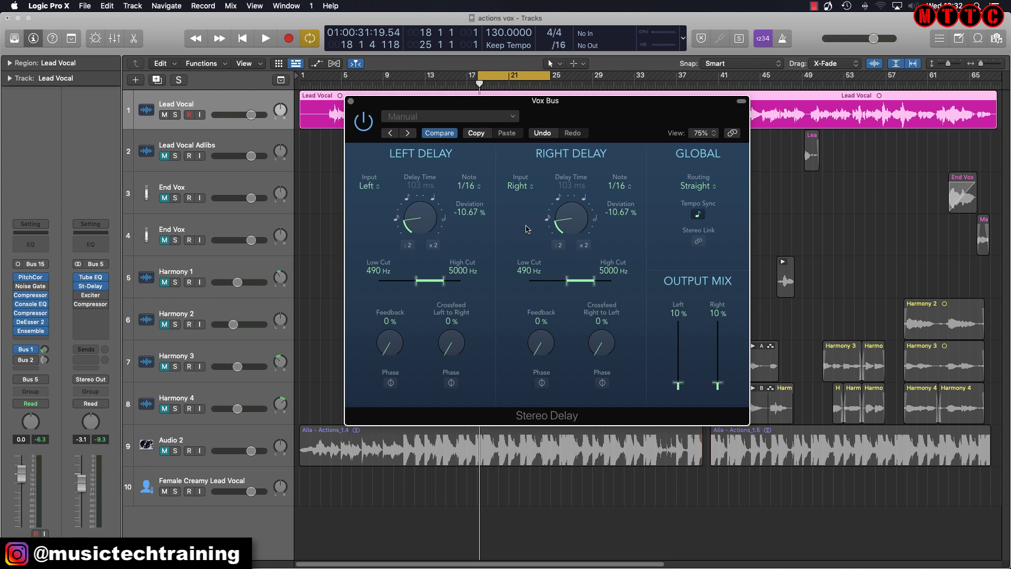
Inspect the Stereo Delay's LVocSlap settings on the Female Creamy Lead Vocal track and close the plug-in.
click(162, 482)
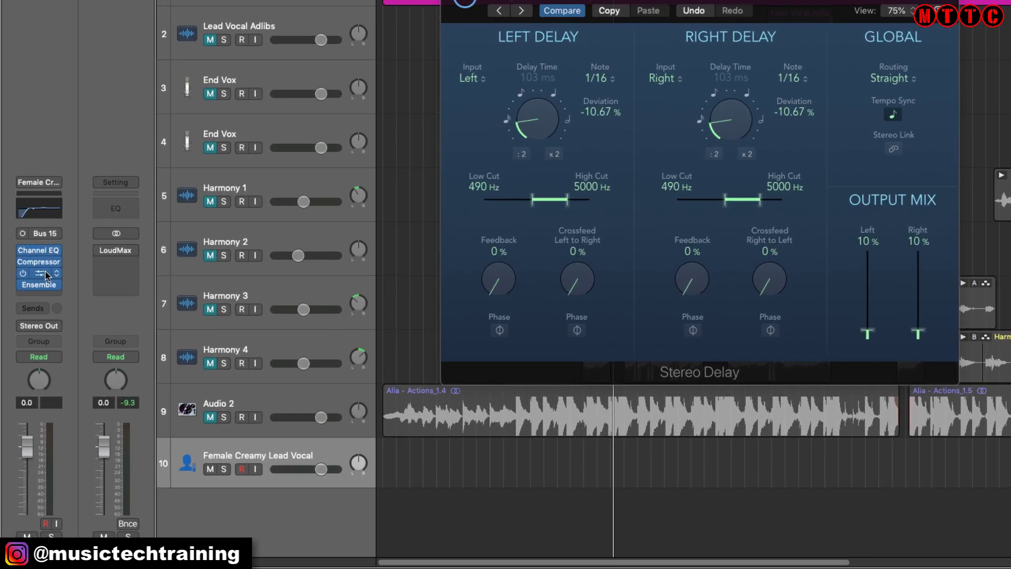
click(30, 338)
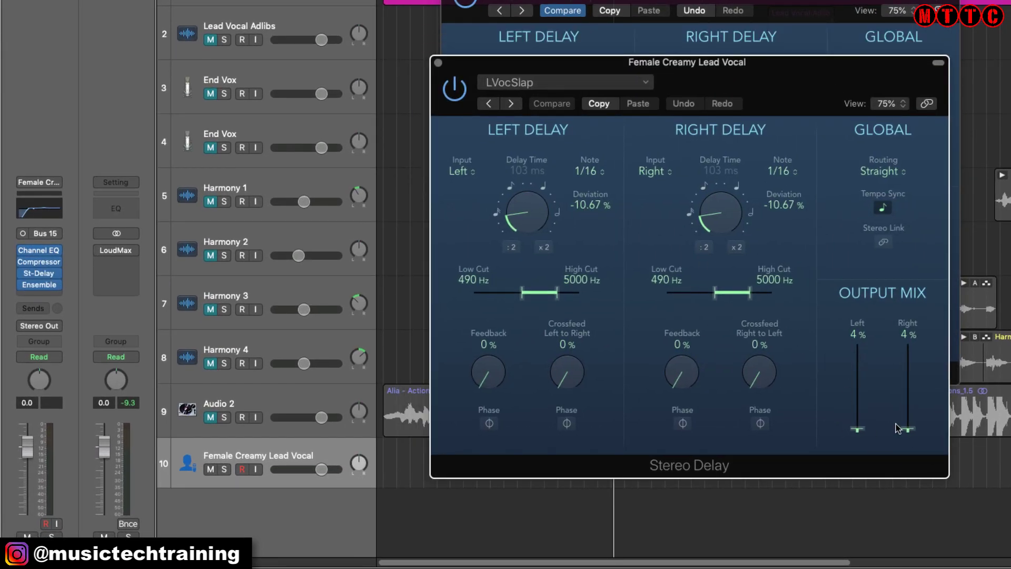
key(super+w)
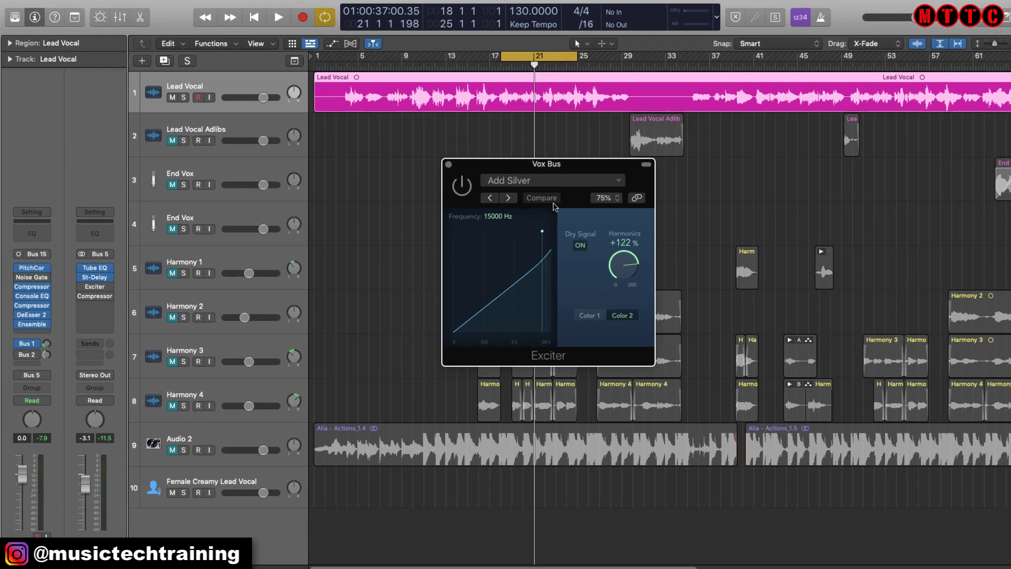
Locate the Exciter in the Specialized plug-in category without inserting another one.
click(30, 340)
mouse_move(120, 484)
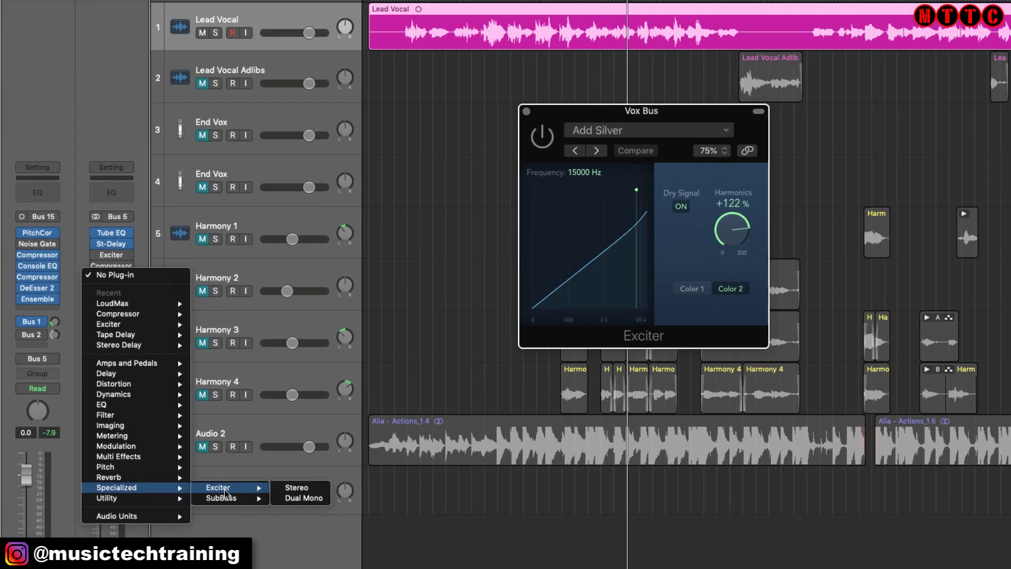
click(782, 13)
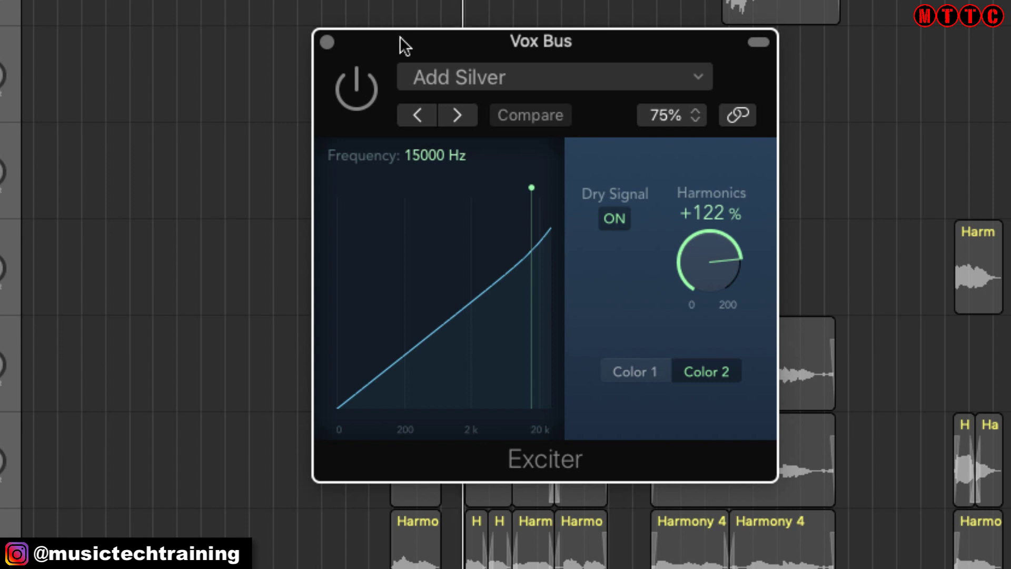
Compare the Vox Bus Exciter's Add Silver preset on and off, view its preset list, and switch the Exciter on.
click(369, 83)
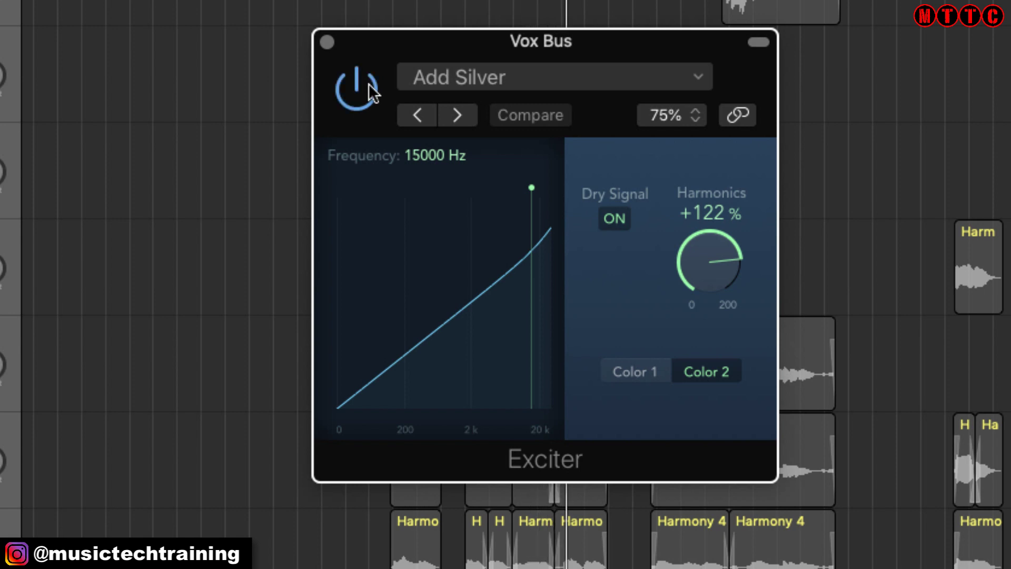
click(369, 84)
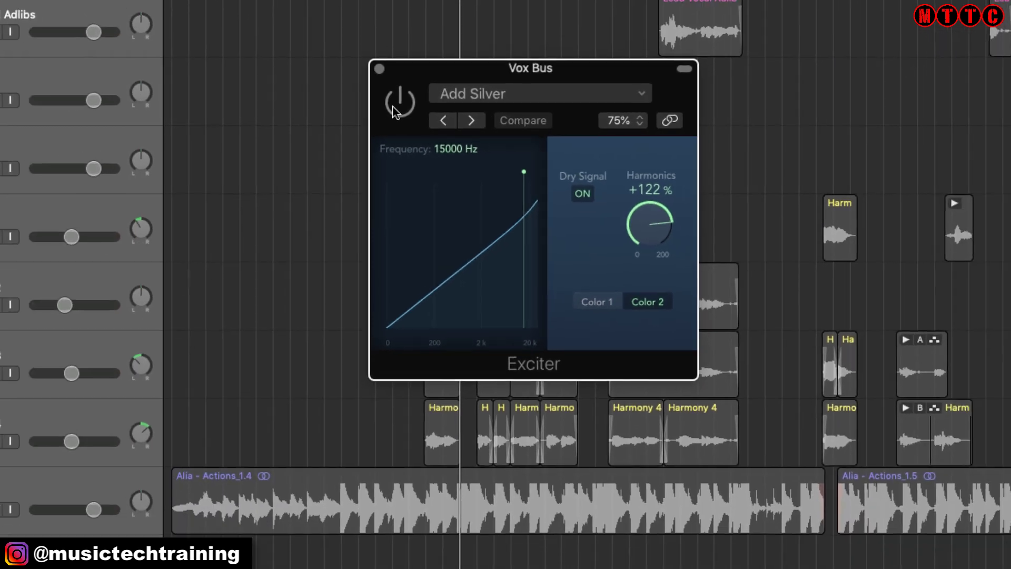
click(527, 77)
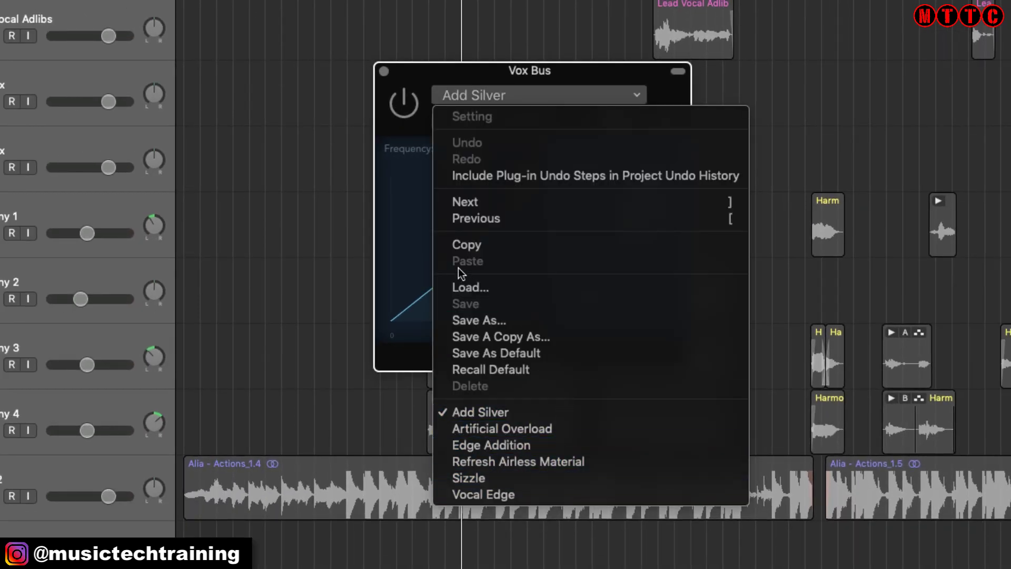
click(409, 225)
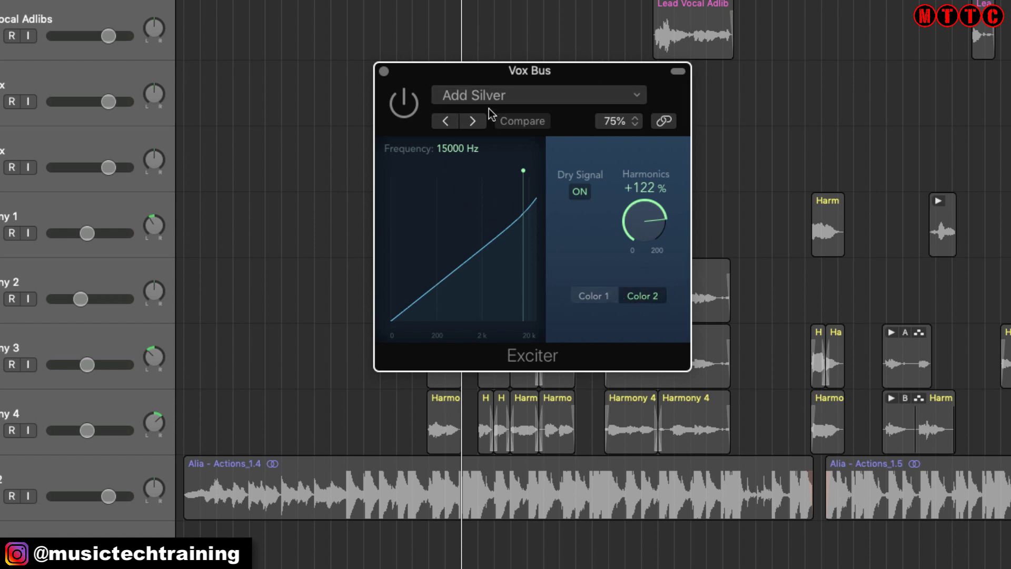
click(404, 104)
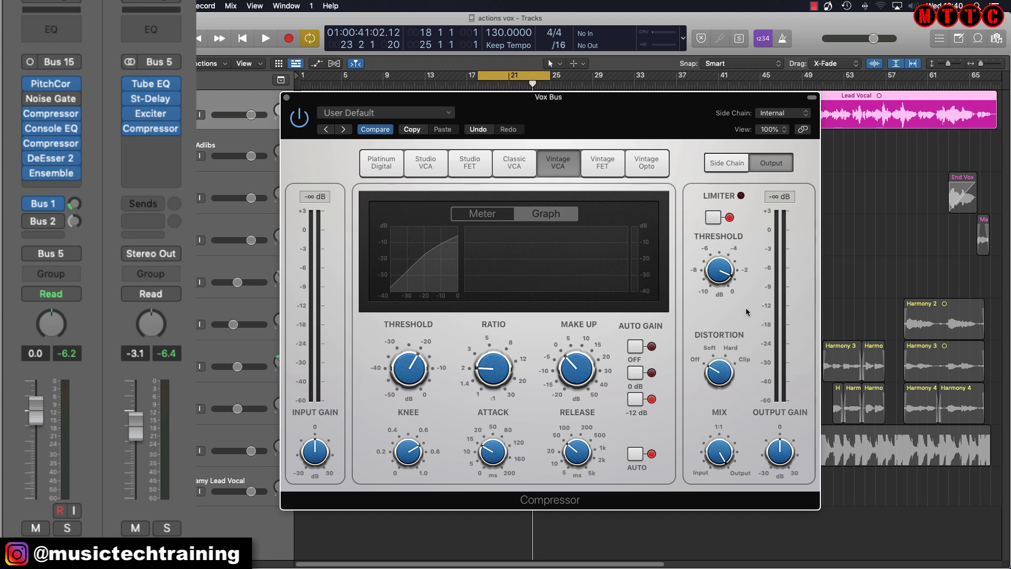
Reopen the Vox Bus Compressor, examine its limiter threshold and distortion settings, and review the Lead Vocal and Bus 1 plug-in chains.
mouse_move(720, 269)
key(super+w)
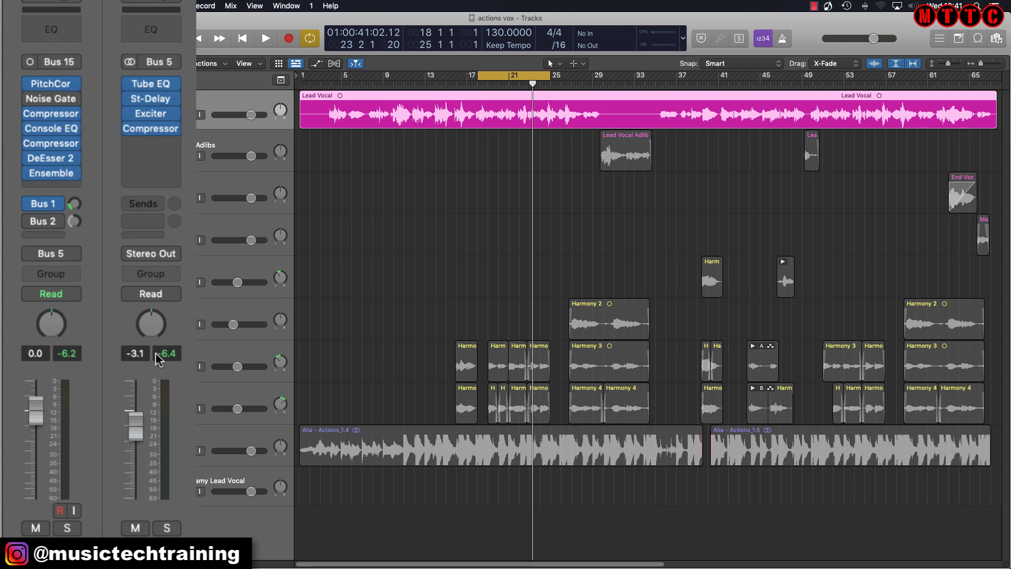
mouse_move(161, 138)
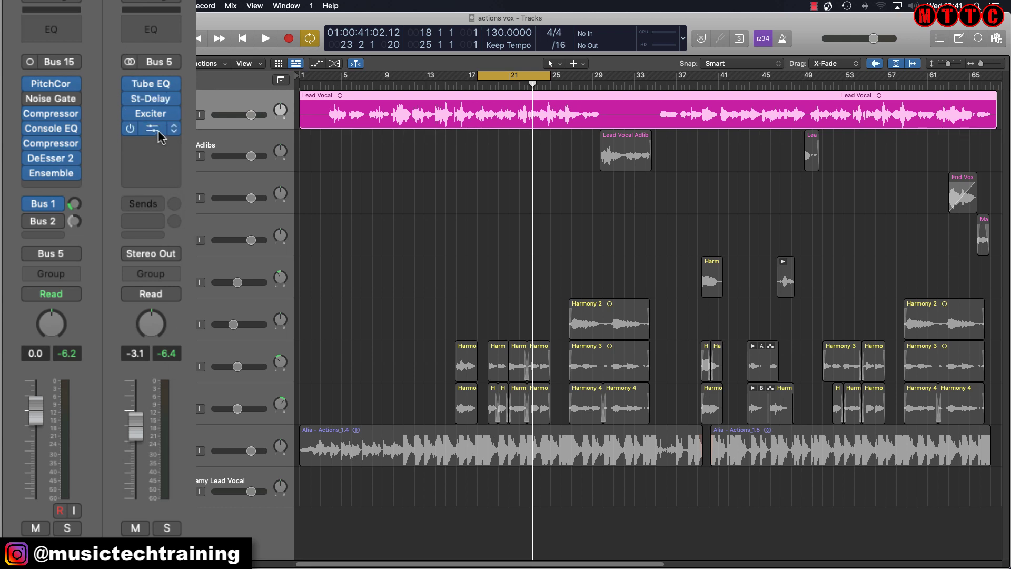
click(158, 133)
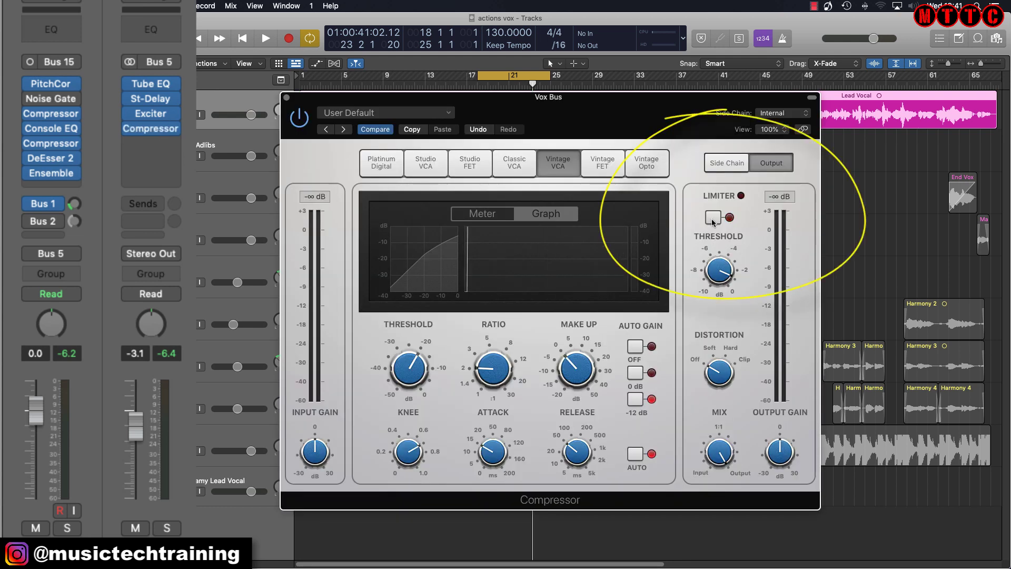
drag(719, 270, 719, 280)
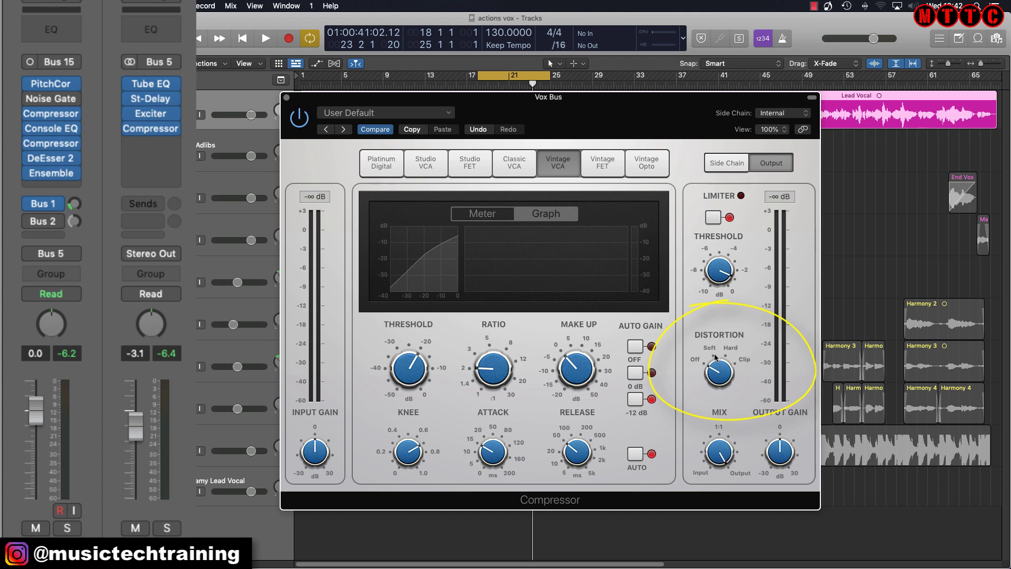
key(space)
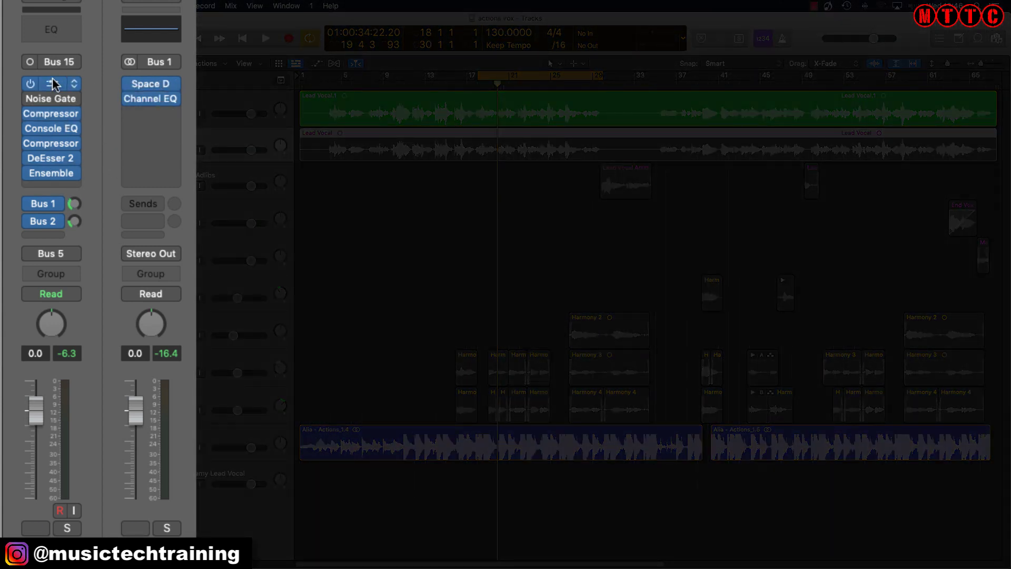
mouse_move(44, 136)
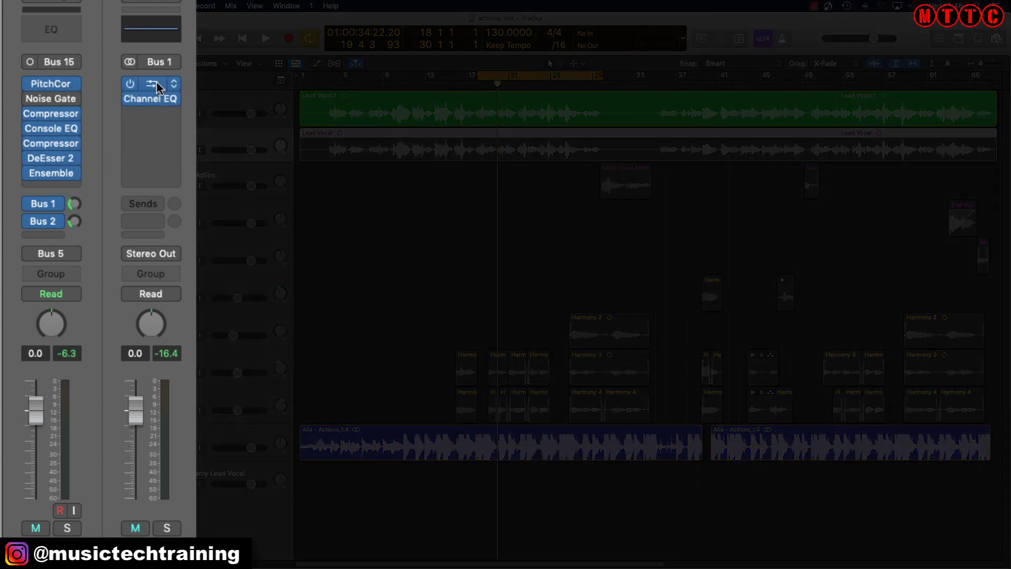